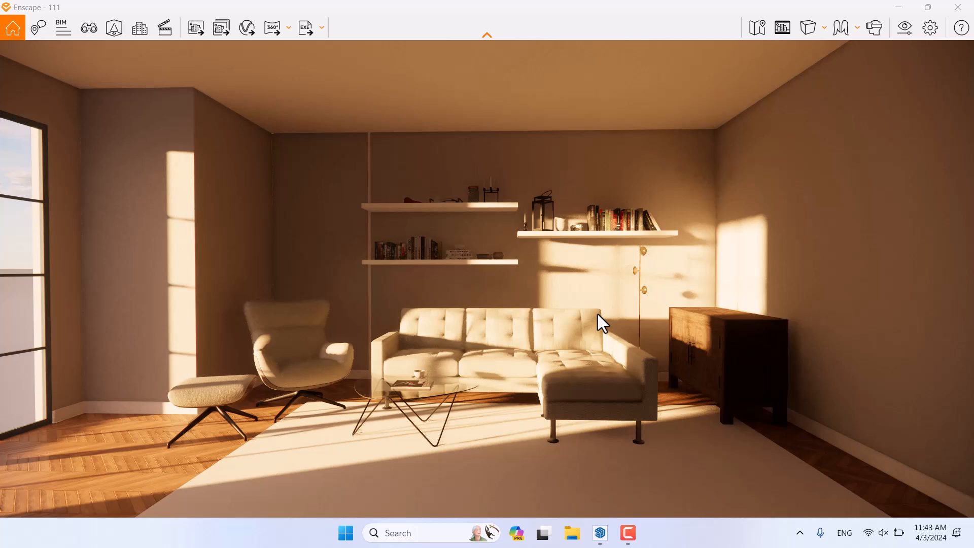
Step: Orbit the camera sideways to view the armchair and sofa from a new angle
right_click_drag(500, 317, 588, 317)
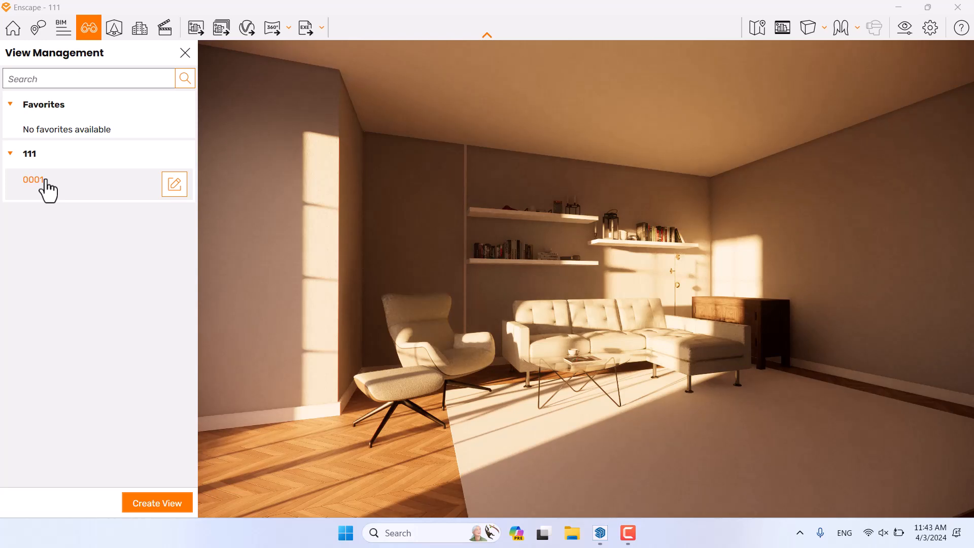
Step: Load saved view 0001 and close the View Management panel
left_click(45, 180)
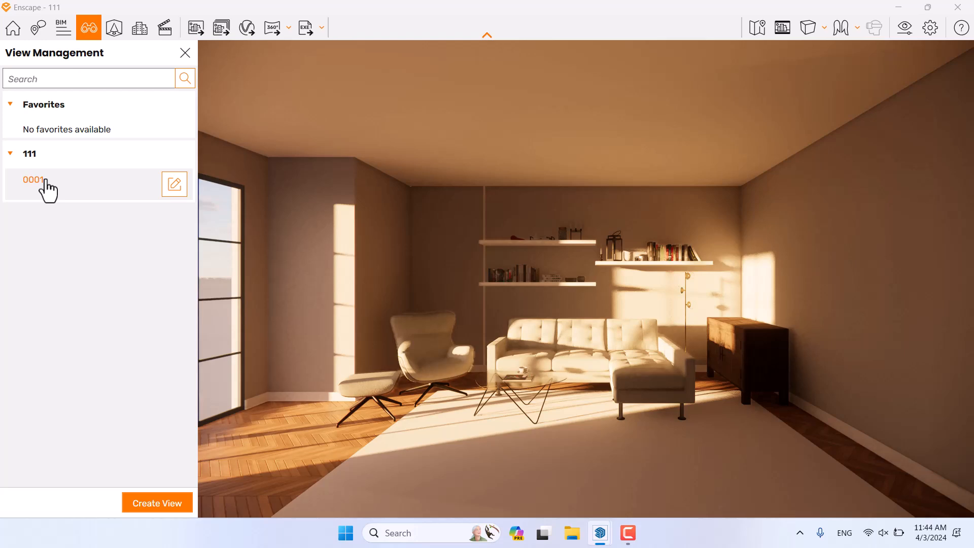
left_click(185, 65)
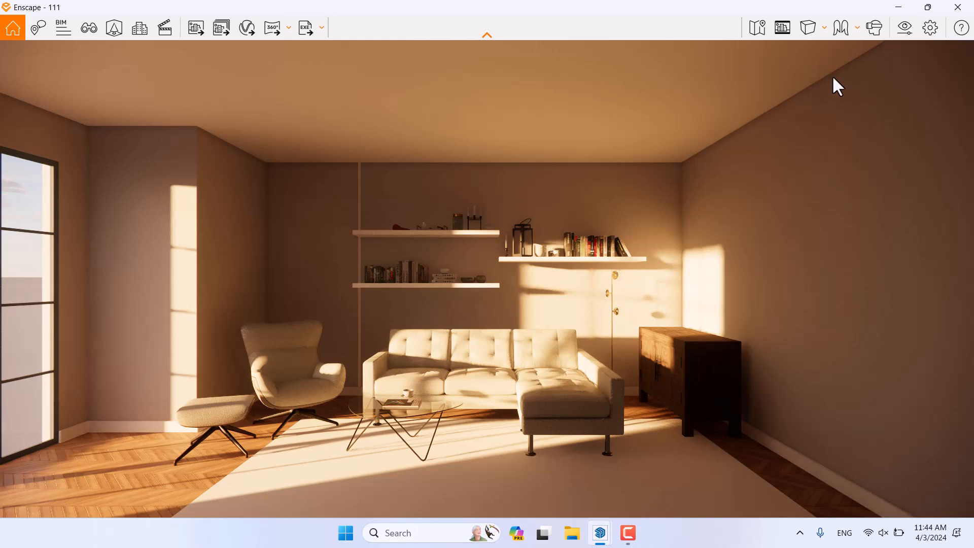
left_click(903, 40)
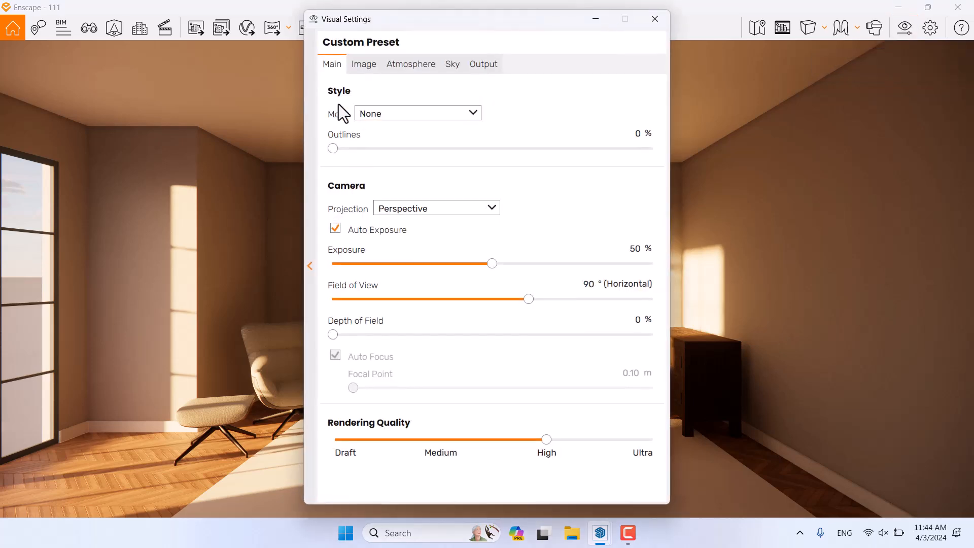
left_click(479, 68)
left_click(451, 113)
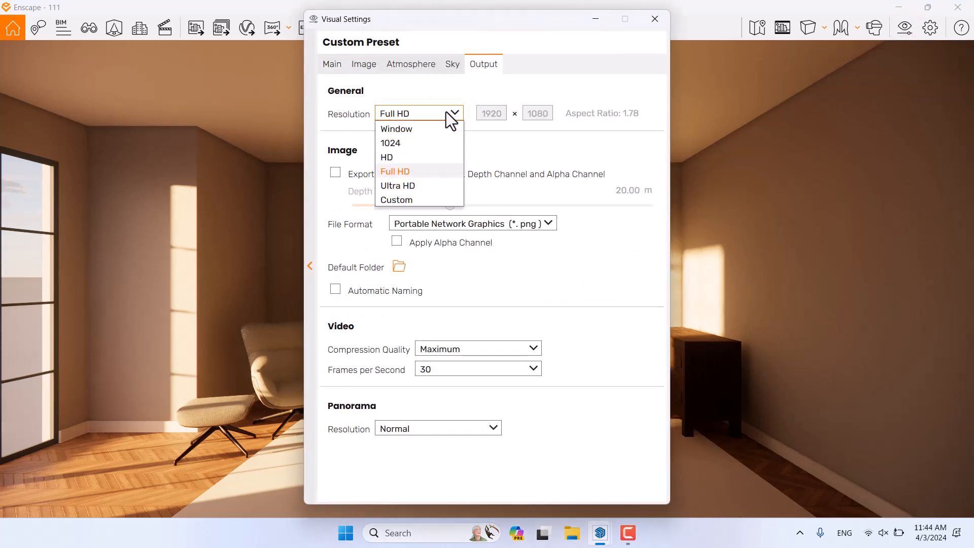
left_click(425, 200)
left_click(525, 113)
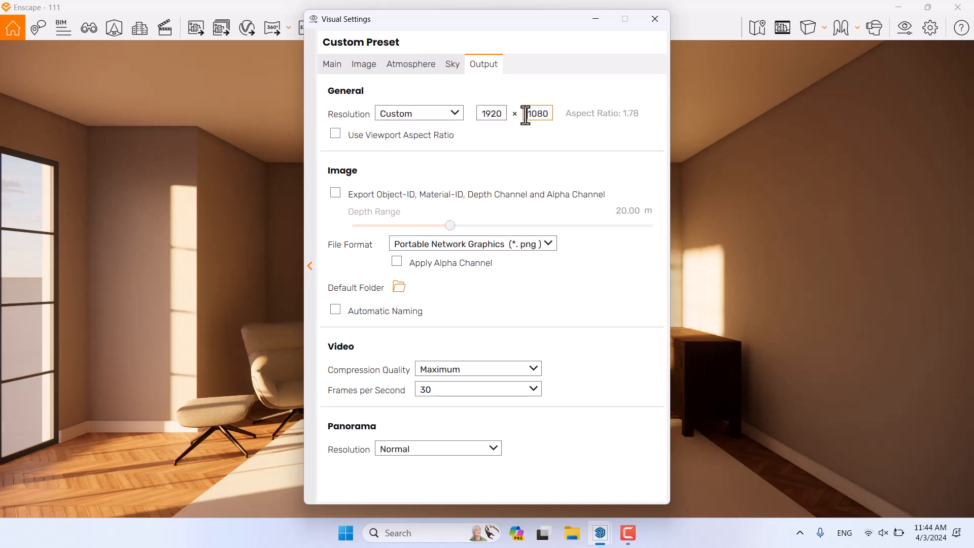
left_click(436, 115)
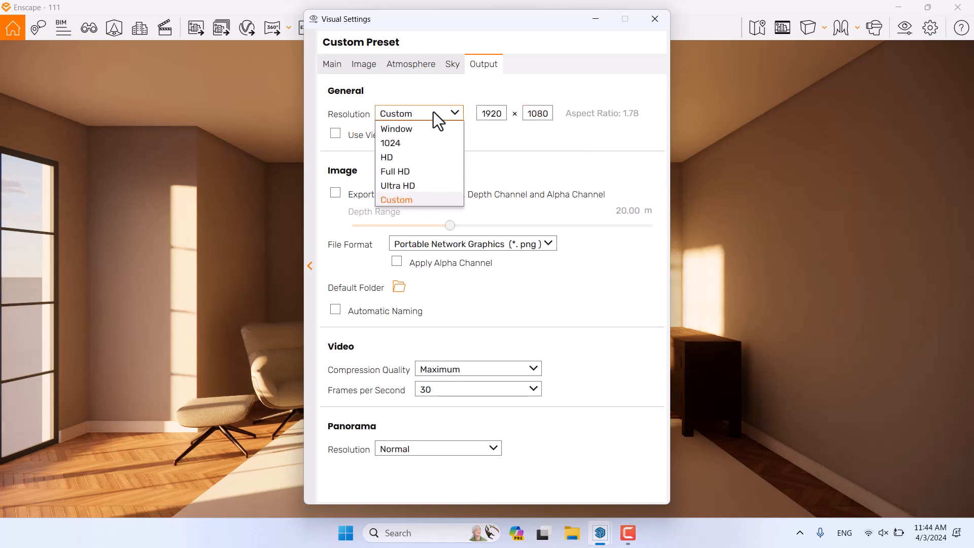
left_click(419, 188)
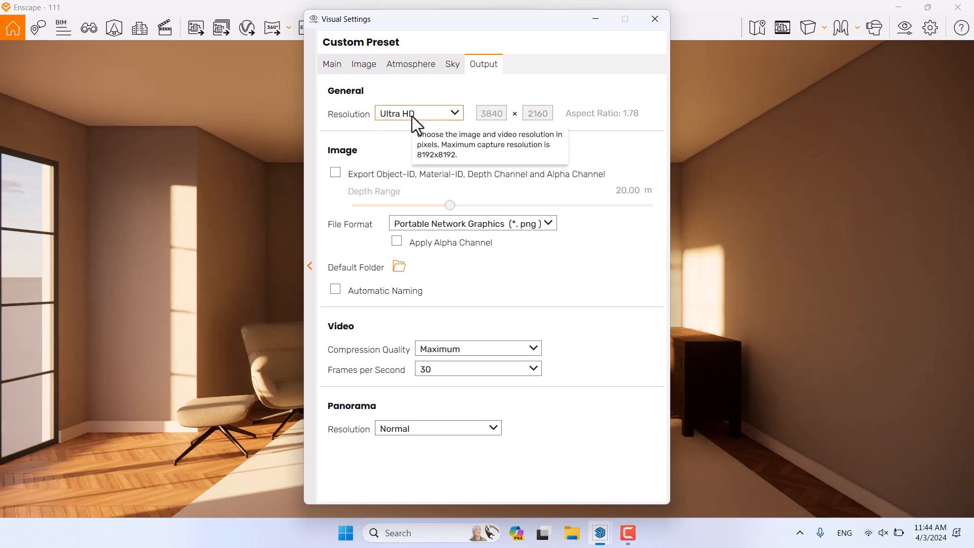
left_click(412, 117)
left_click(423, 172)
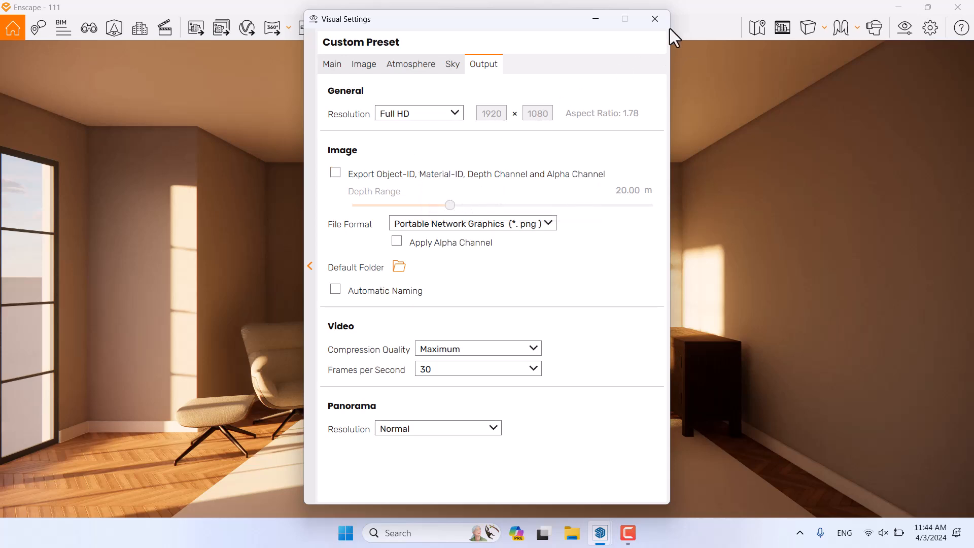
left_click(657, 21)
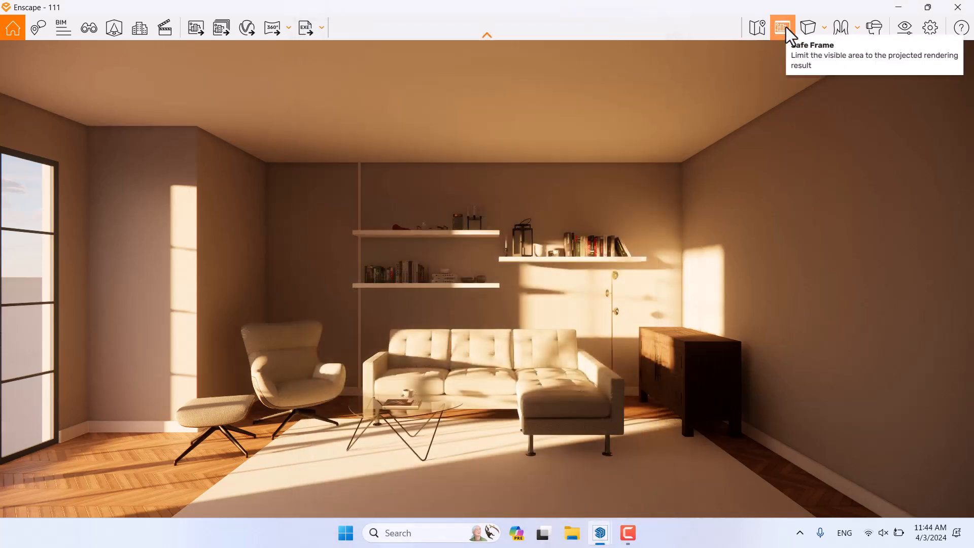
Step: Enable Safe Frame and set the field of view to 69°
left_click(786, 26)
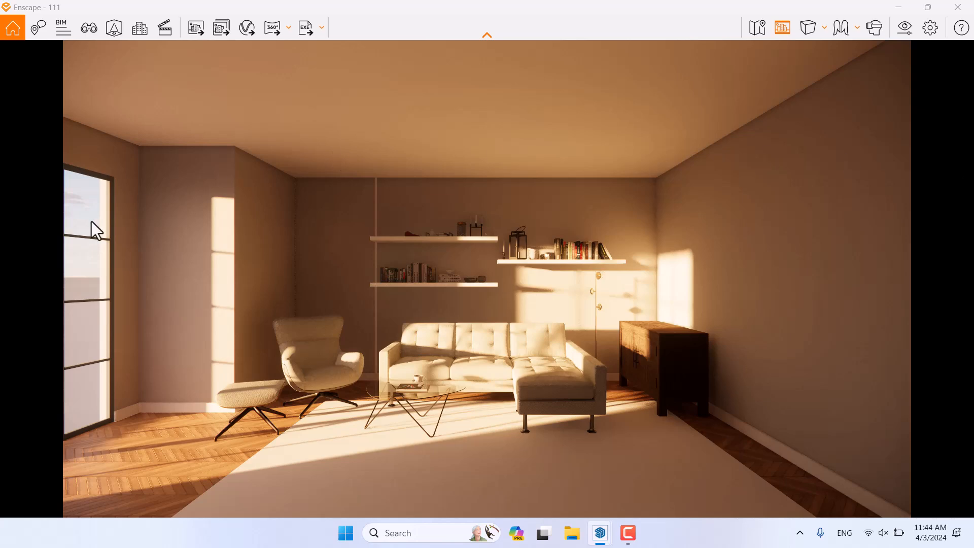
left_click(895, 30)
left_click_drag(529, 299, 475, 299)
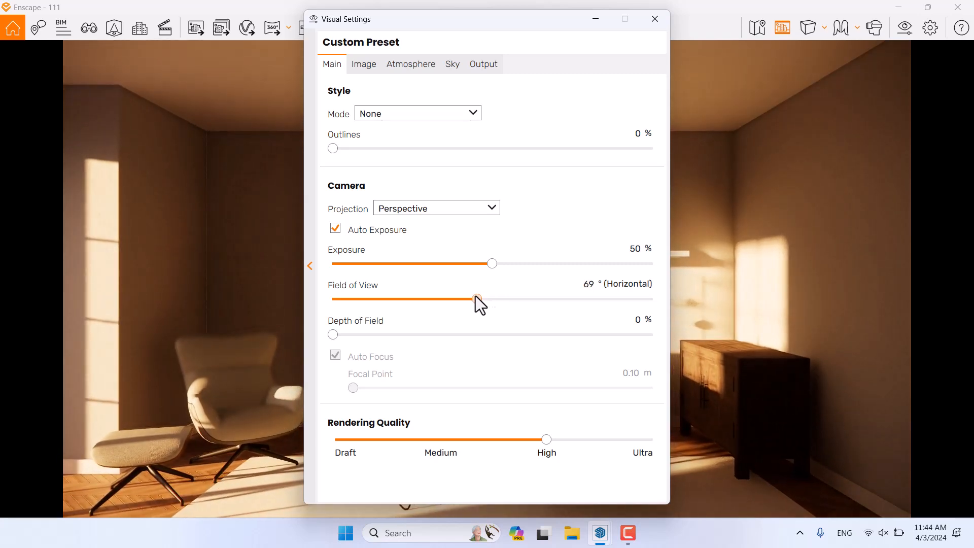
double_click(587, 284)
type("69")
key("Return")
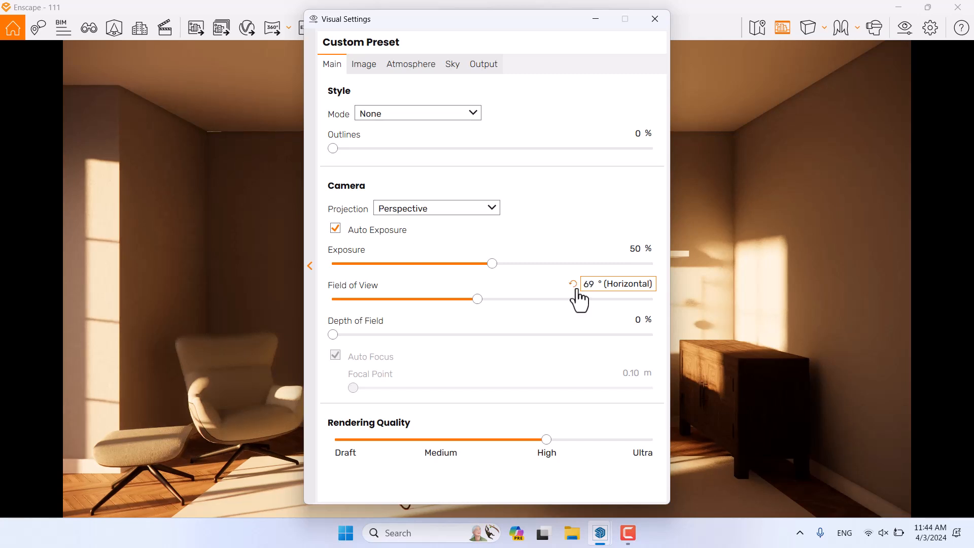
Step: Switch off Auto Exposure and raise exposure to 53%
left_click(363, 234)
left_click_drag(555, 26, 825, 23)
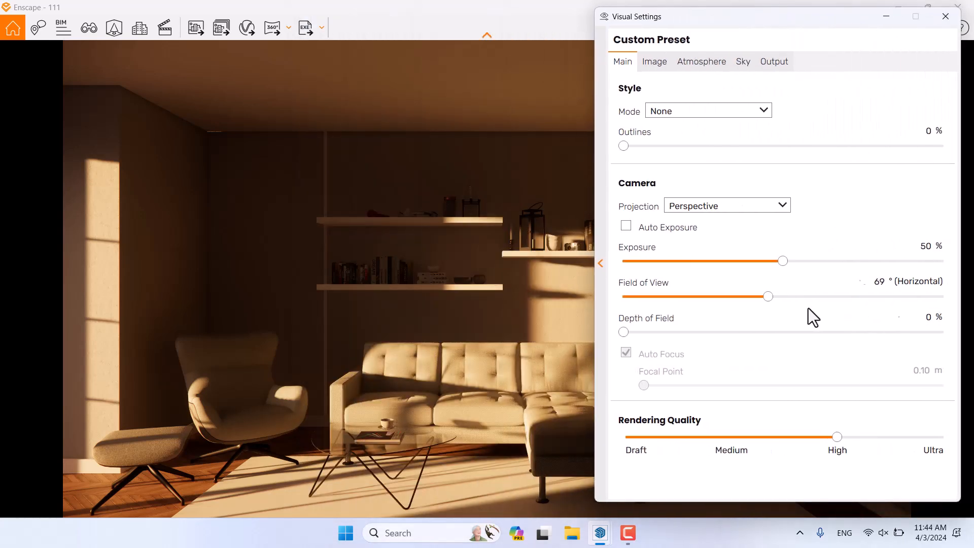
left_click_drag(784, 260, 791, 259)
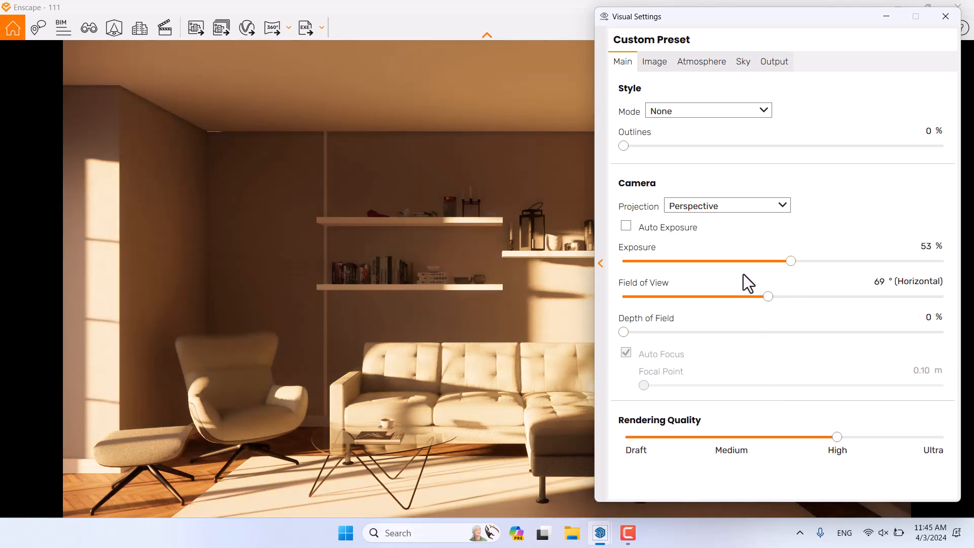
Step: Drag Sun Brightness in the Atmosphere settings down to 0%
left_click(718, 69)
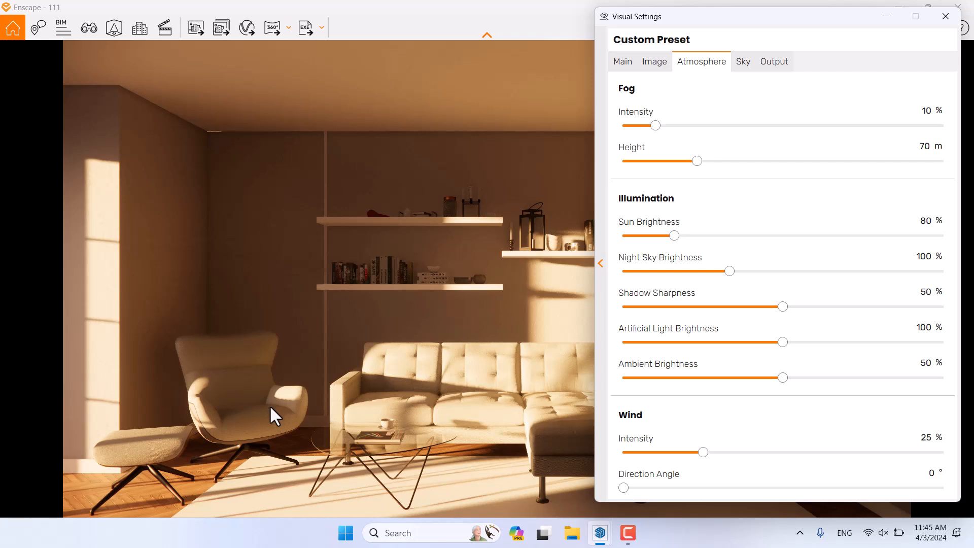
left_click_drag(673, 236, 609, 234)
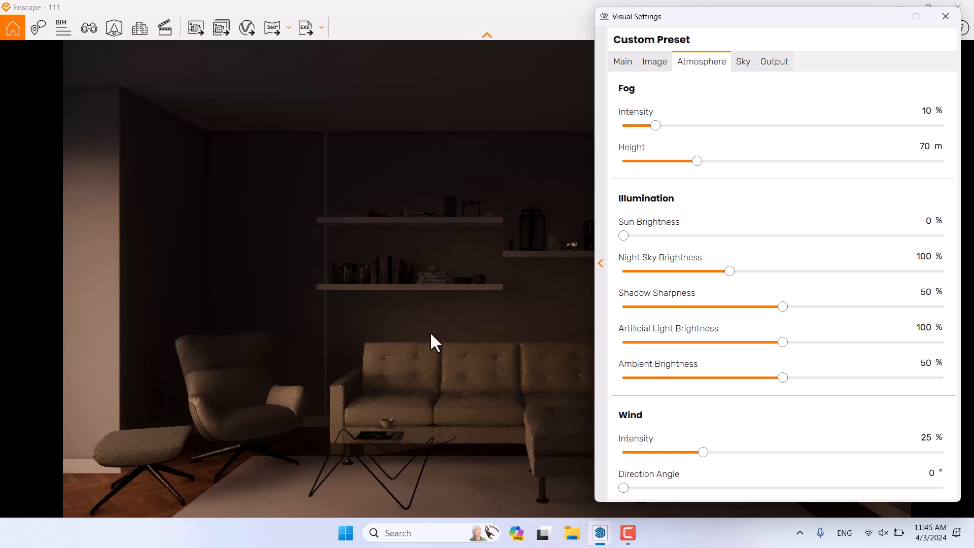
left_click(615, 68)
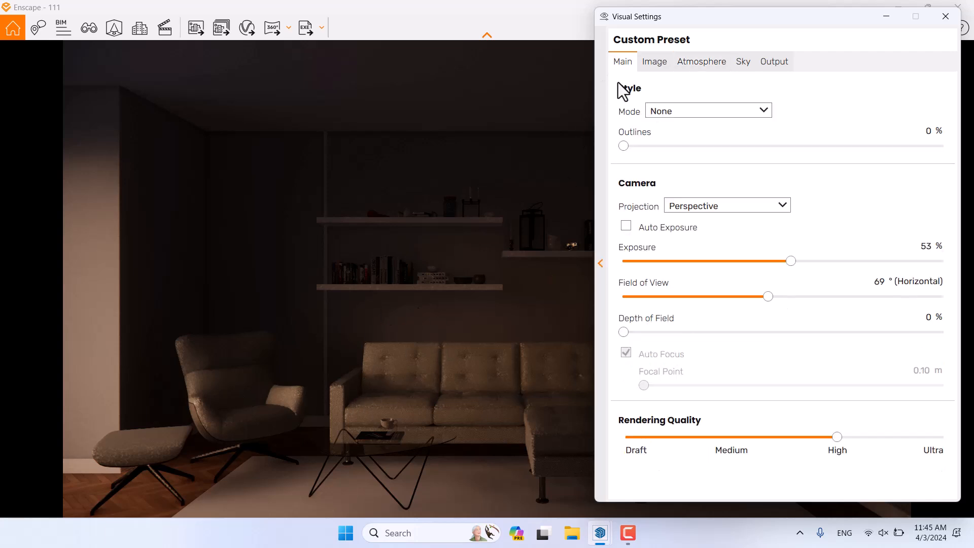
Step: Re-enable Auto Exposure and set exposure to 34%
left_click(627, 226)
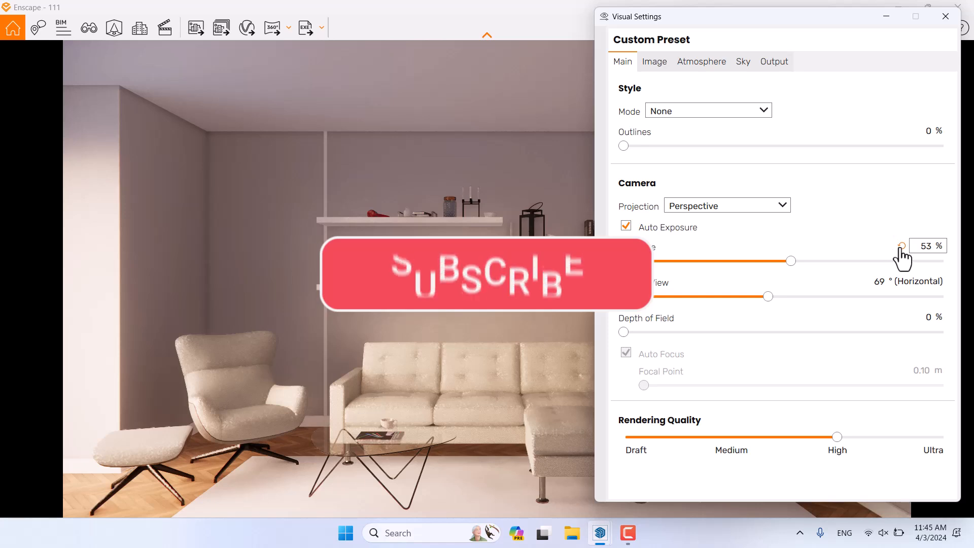
left_click(901, 246)
left_click(922, 245)
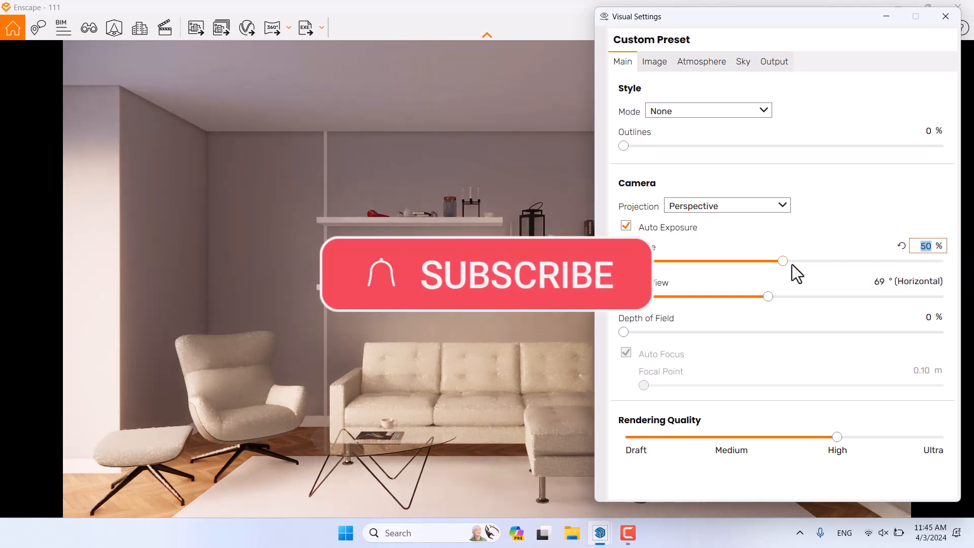
left_click_drag(781, 261, 742, 263)
left_click(925, 247)
type("5")
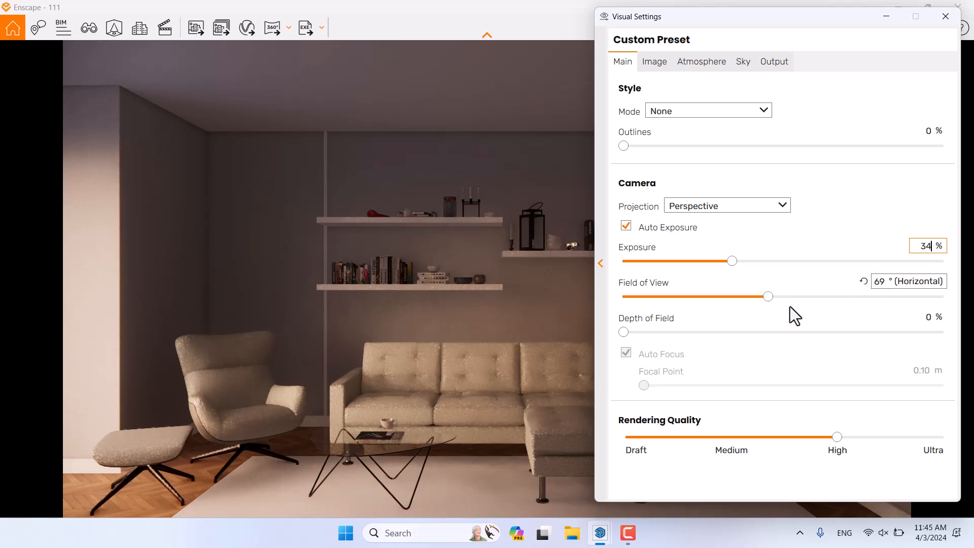
Step: Add 11% depth of field with Auto Focus off and focal point at 5.56 m
left_click_drag(624, 333, 680, 338)
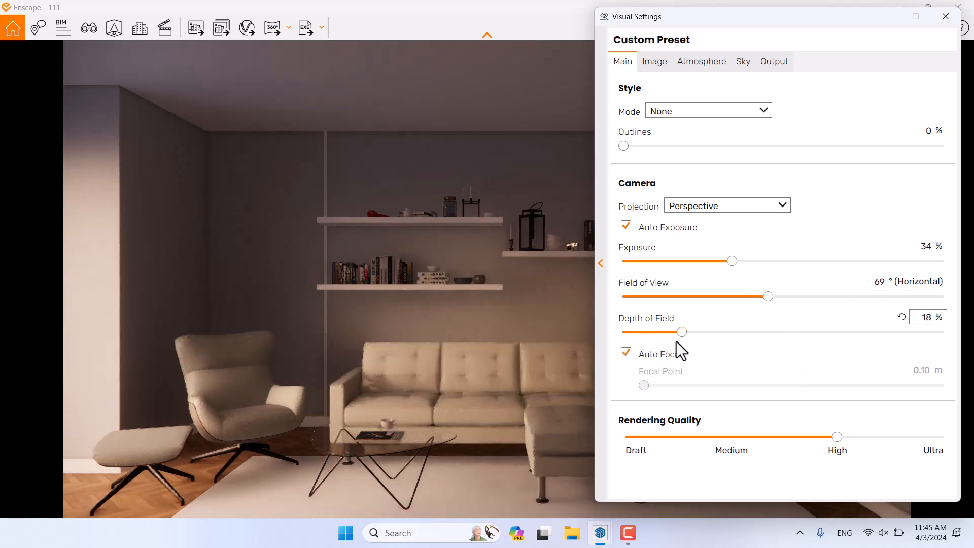
left_click(630, 354)
left_click_drag(772, 385, 813, 385)
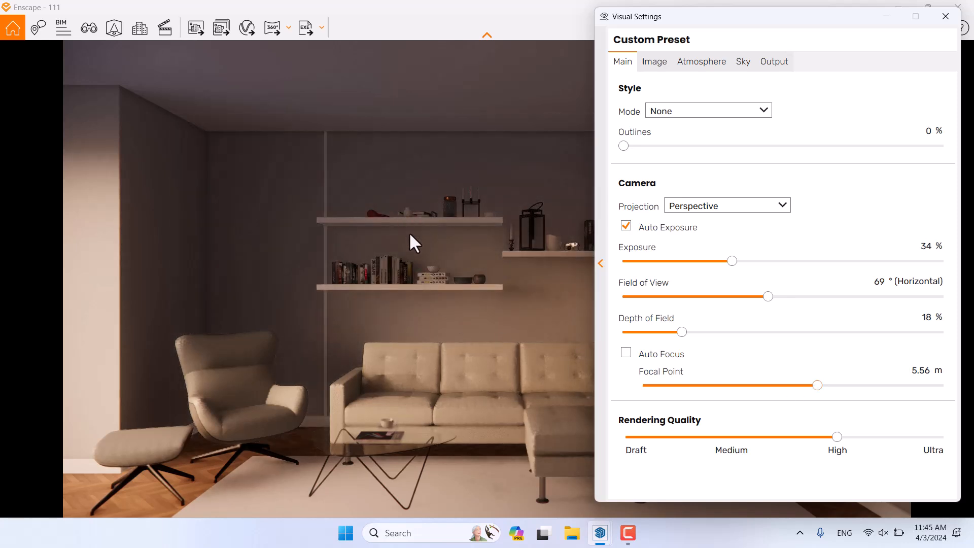
left_click(921, 370)
type("5.56")
key("Return")
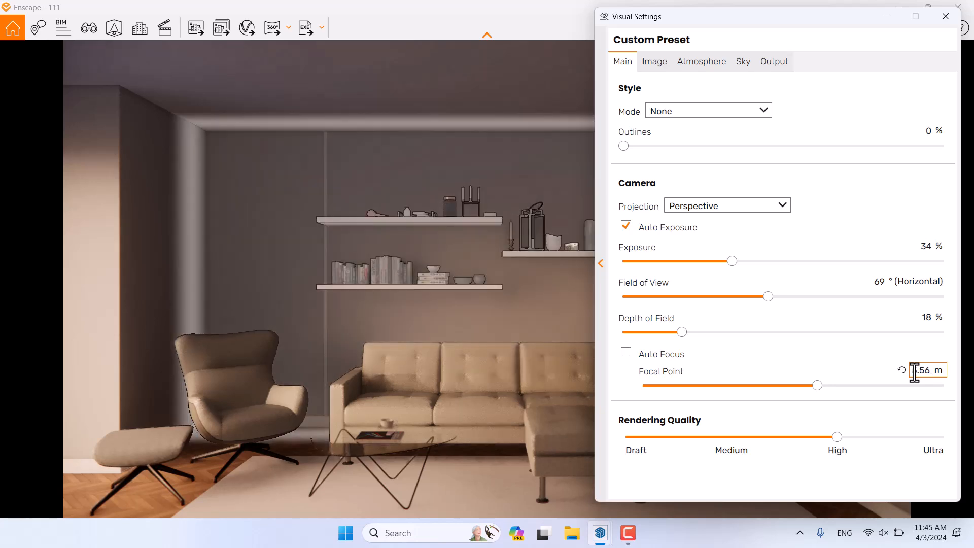
left_click(923, 317)
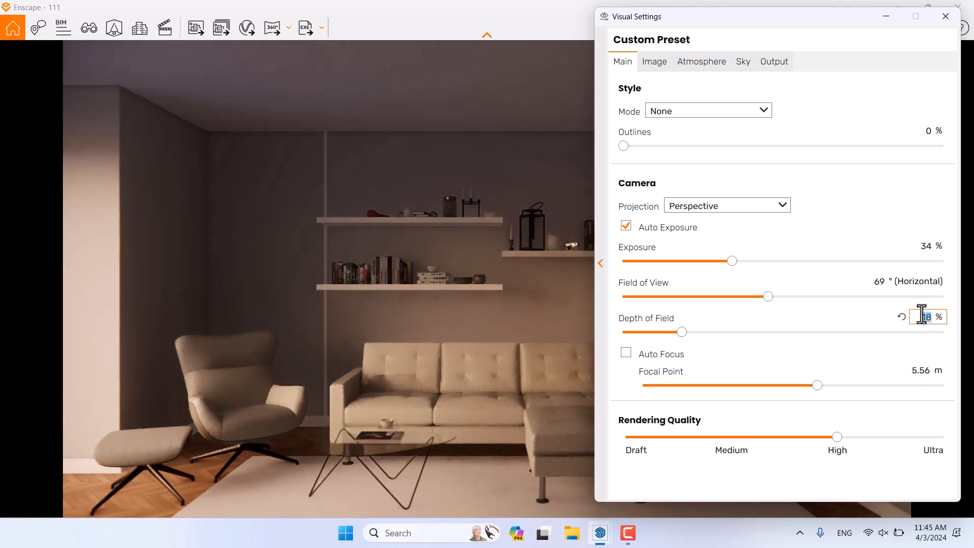
type("11")
key("Return")
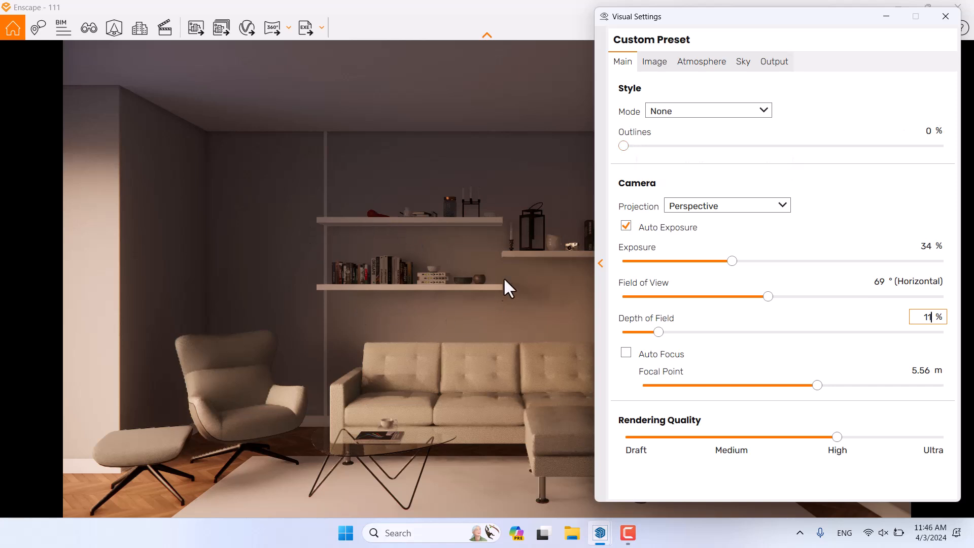
Step: Set Outlines to 8%
left_click(931, 131)
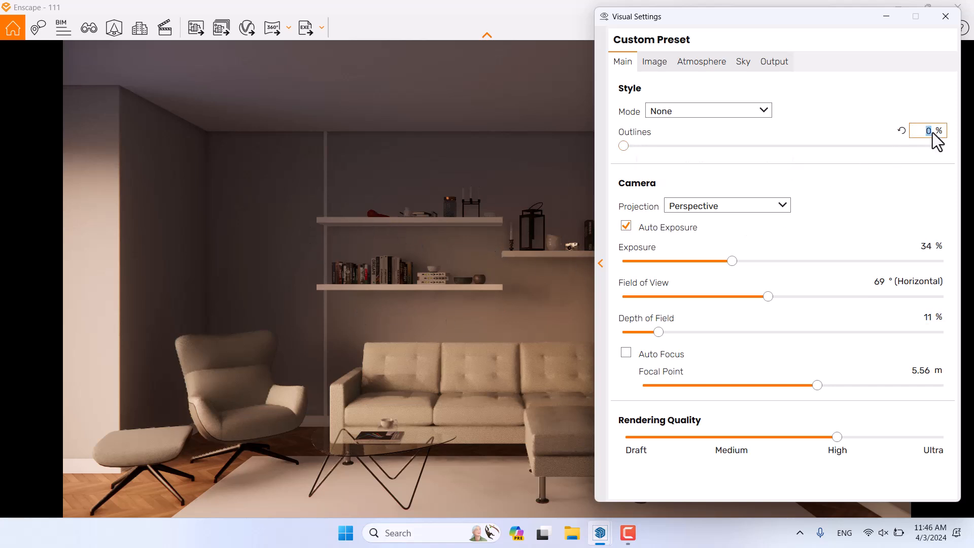
type("8")
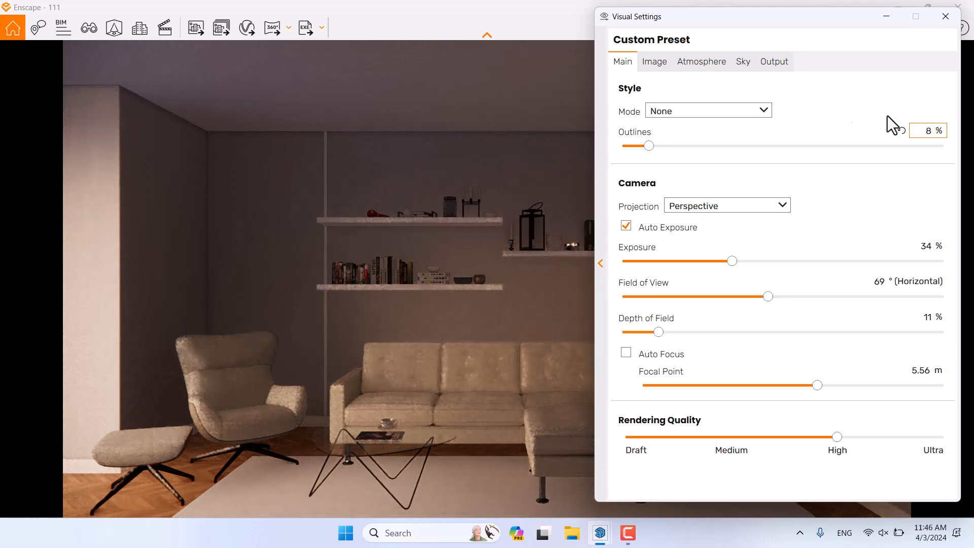
left_click(652, 61)
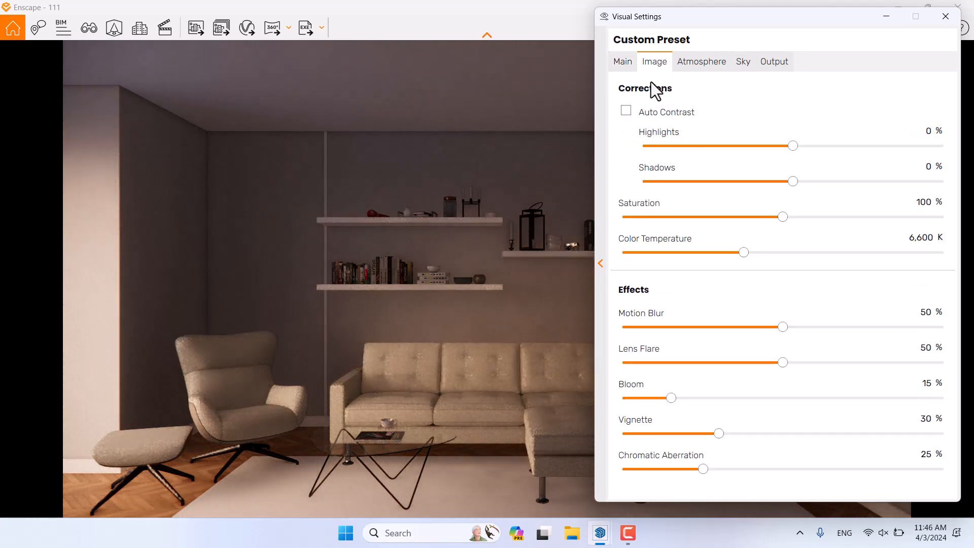
Step: Turn on Auto Contrast and raise Sun Brightness to 1% in Atmosphere settings
left_click(644, 113)
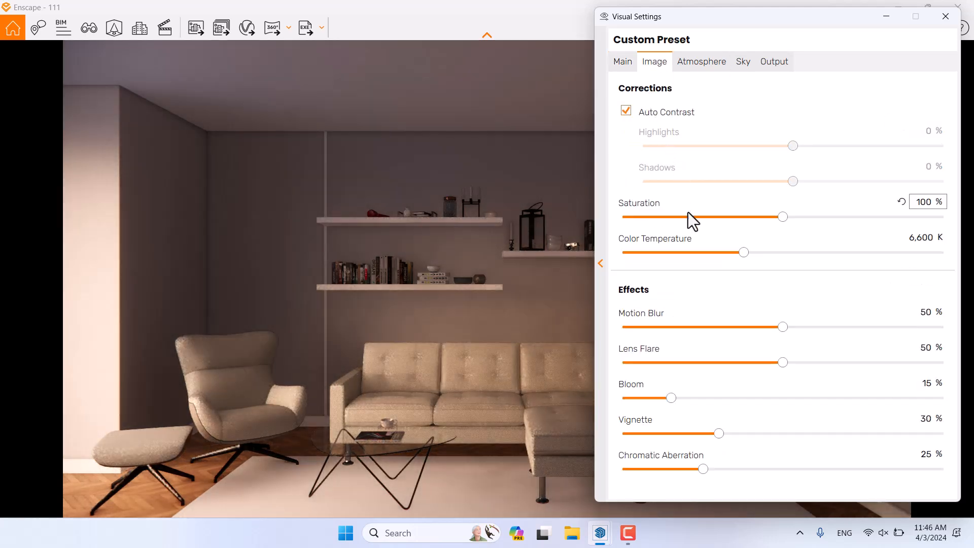
left_click_drag(796, 18, 211, 31)
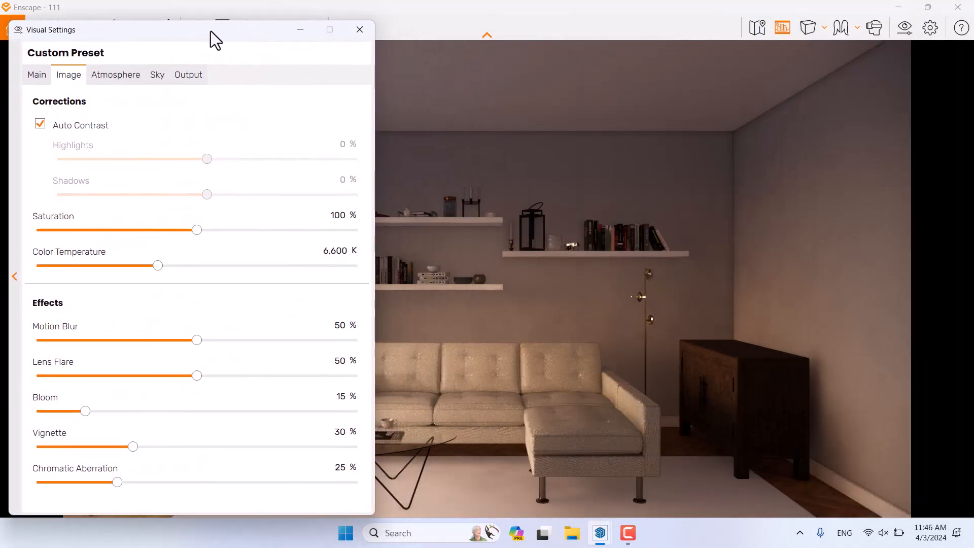
left_click(114, 68)
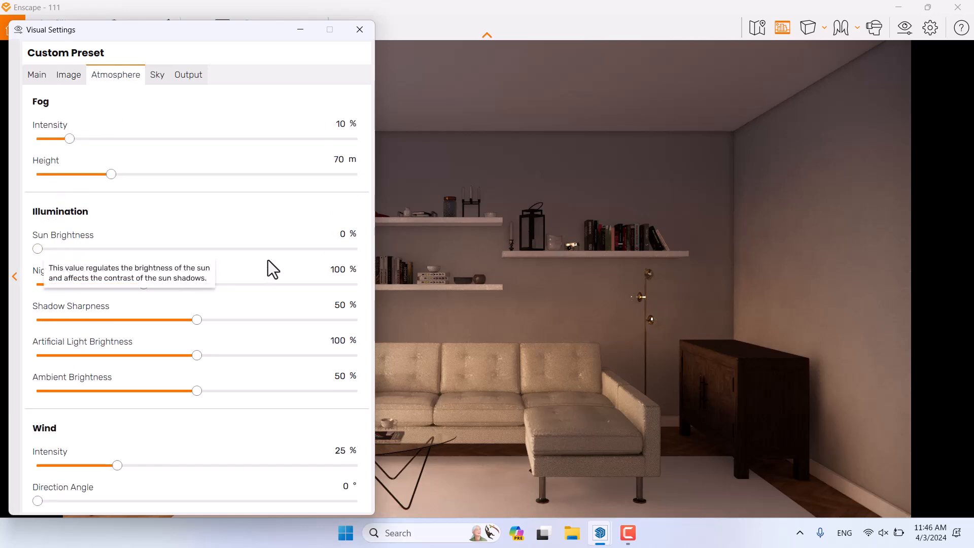
double_click(344, 236)
type("1")
key("Return")
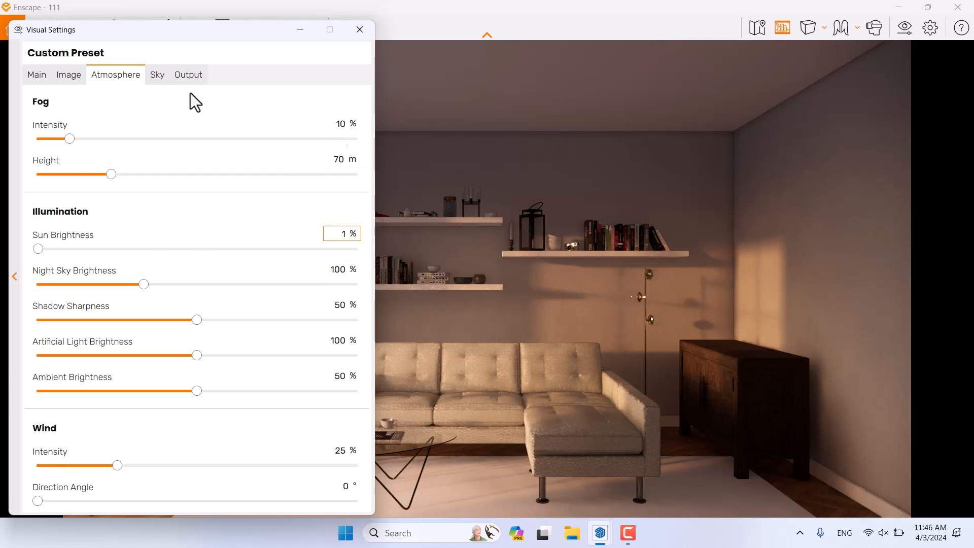
Step: Set cloud Density, Variety, Cirrus Amount and Contrails to 0, keeping White Ground horizon
left_click(157, 78)
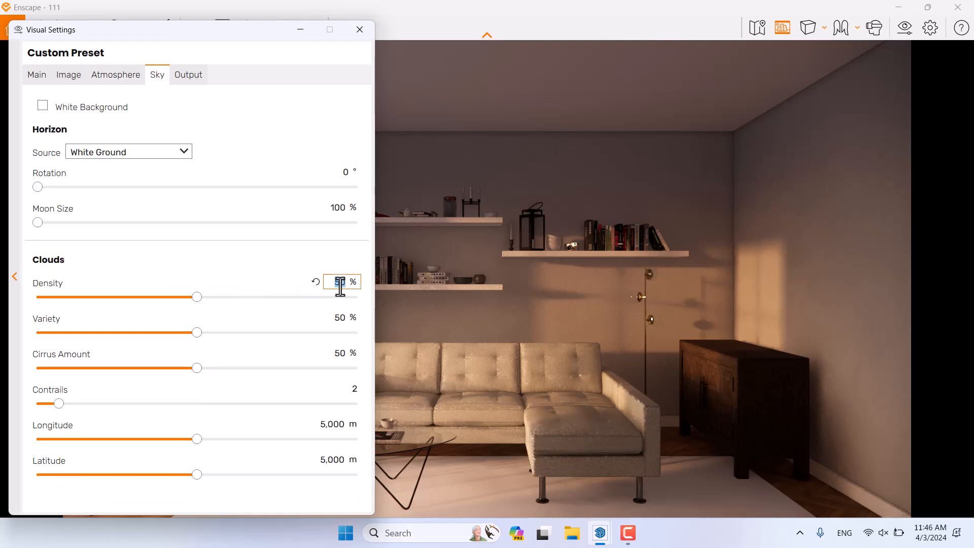
type("0")
double_click(340, 317)
type("0")
double_click(340, 353)
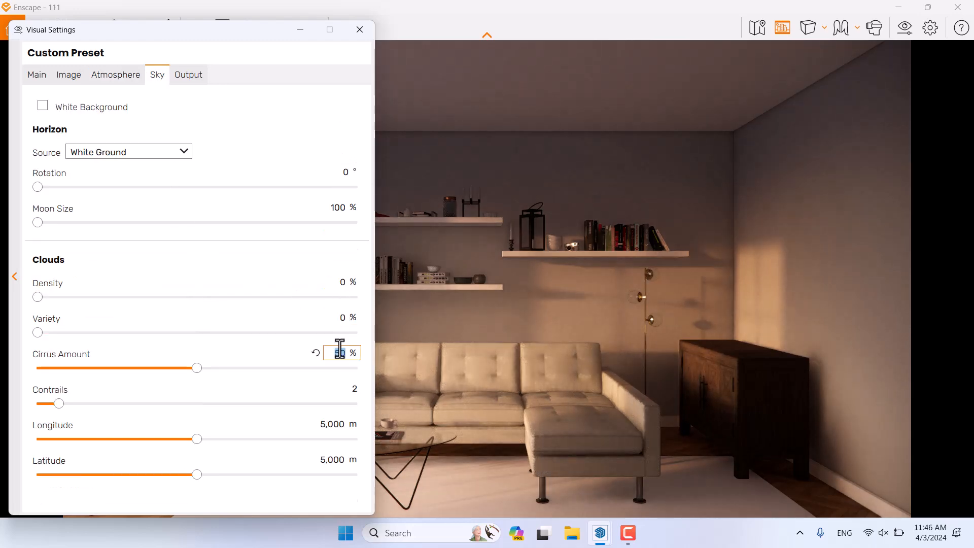
type("0")
double_click(351, 388)
type("0")
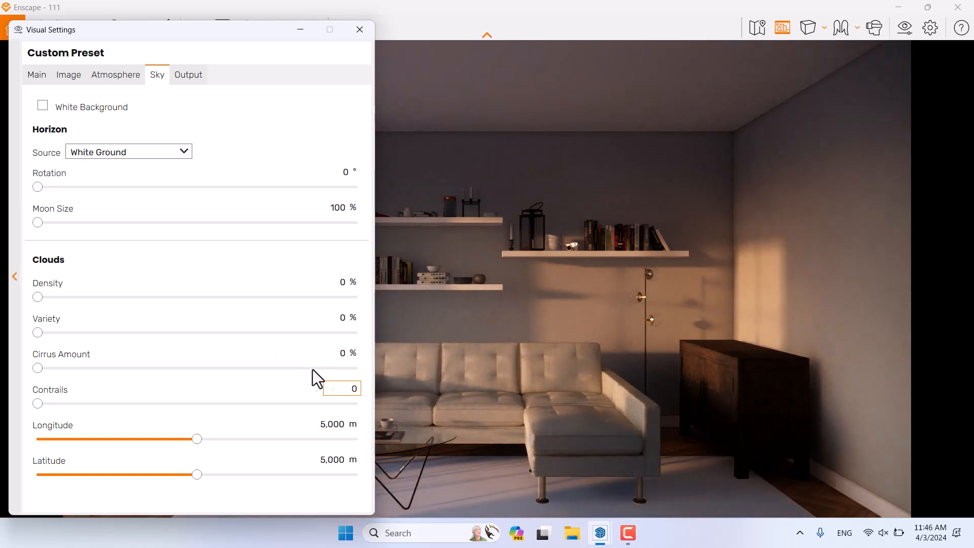
left_click(144, 154)
left_click(144, 154)
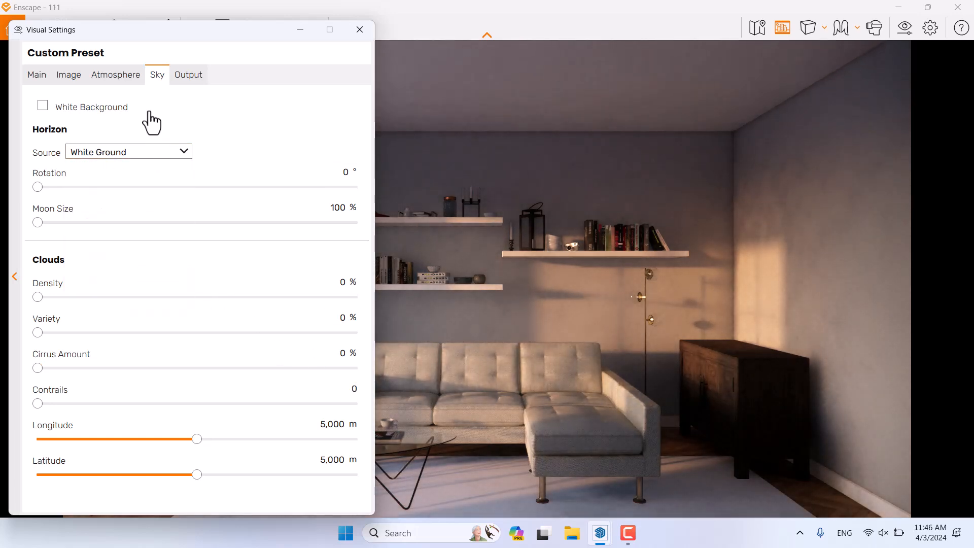
left_click(71, 74)
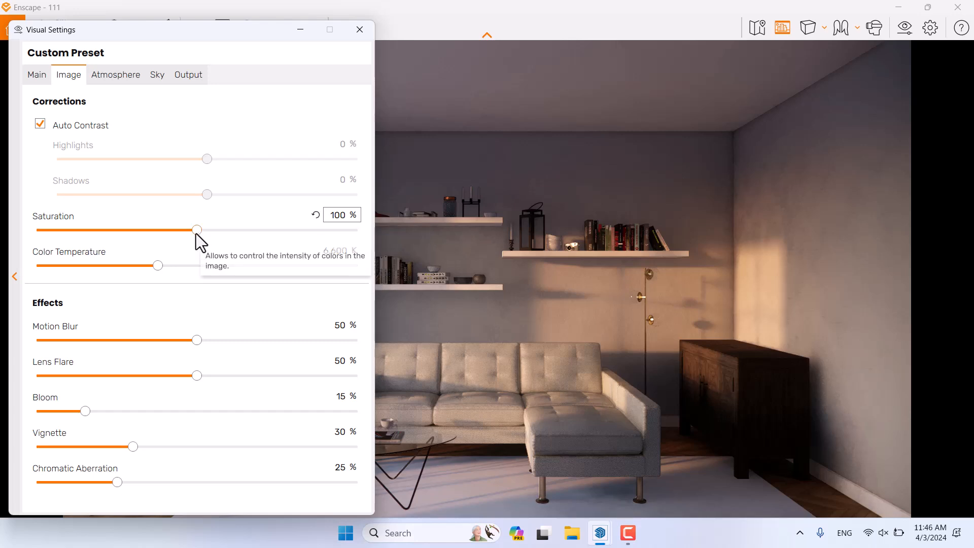
Step: Set Saturation to 114% and Color Temperature to 5,000 K
left_click_drag(194, 234, 212, 233)
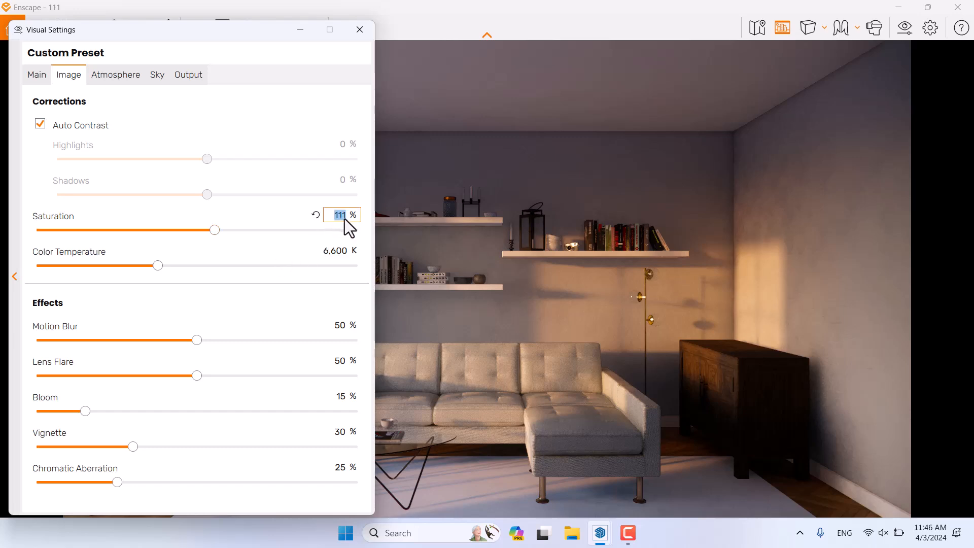
type("114")
left_click_drag(223, 32, 751, 34)
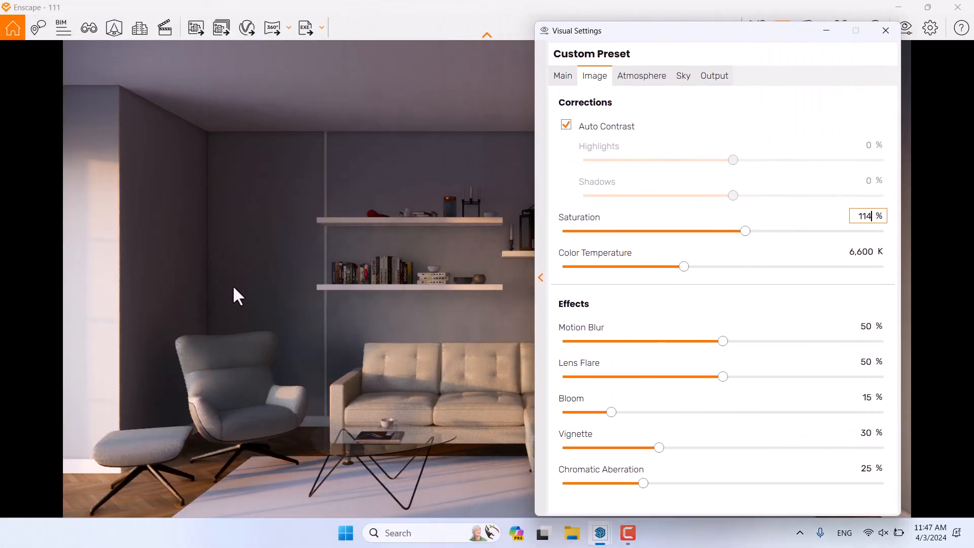
left_click_drag(715, 33, 267, 34)
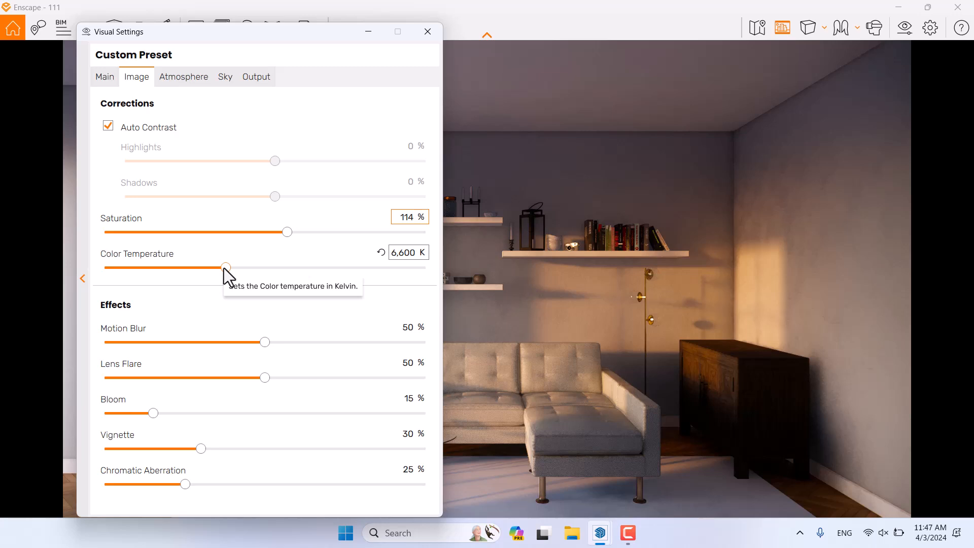
left_click_drag(225, 267, 217, 269)
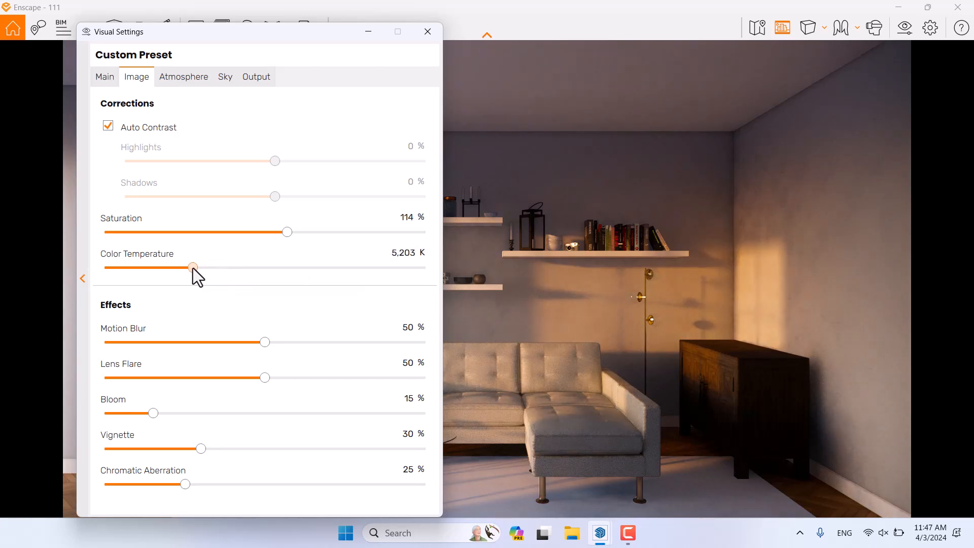
type("5")
Step: Set Motion Blur 12%, Lens Flare 66%, Bloom 9%, Vignette 11% and Chromatic Aberration 0
left_click(404, 327)
type("12")
key("Return")
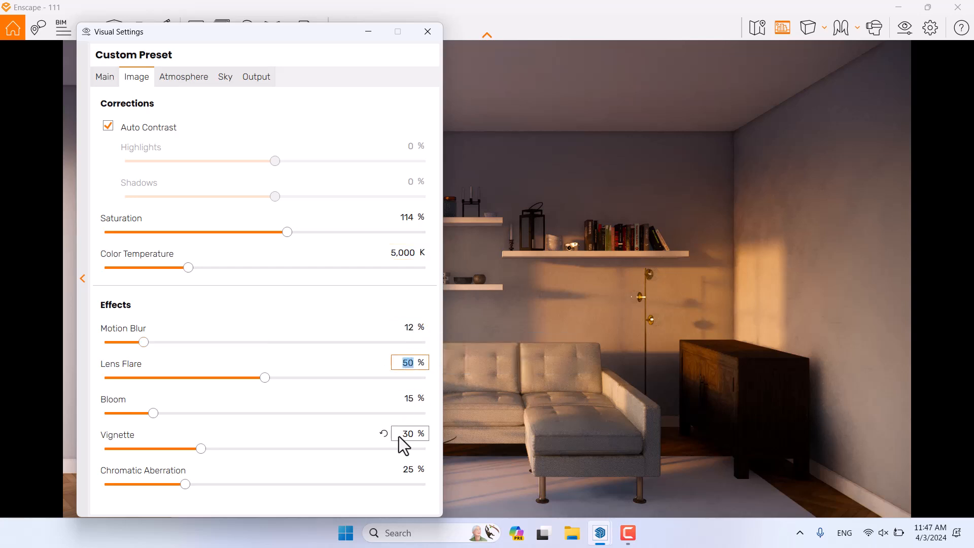
type("46")
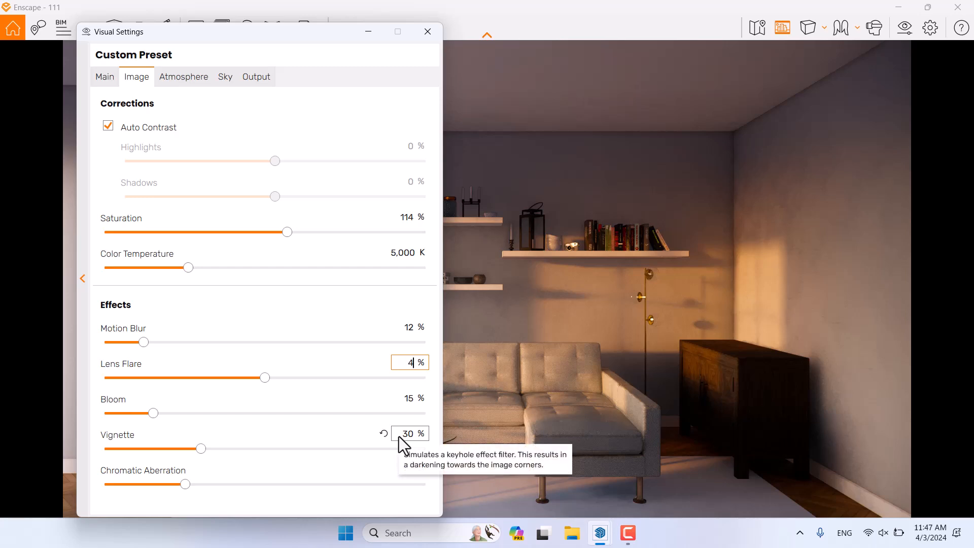
double_click(408, 362)
type("66")
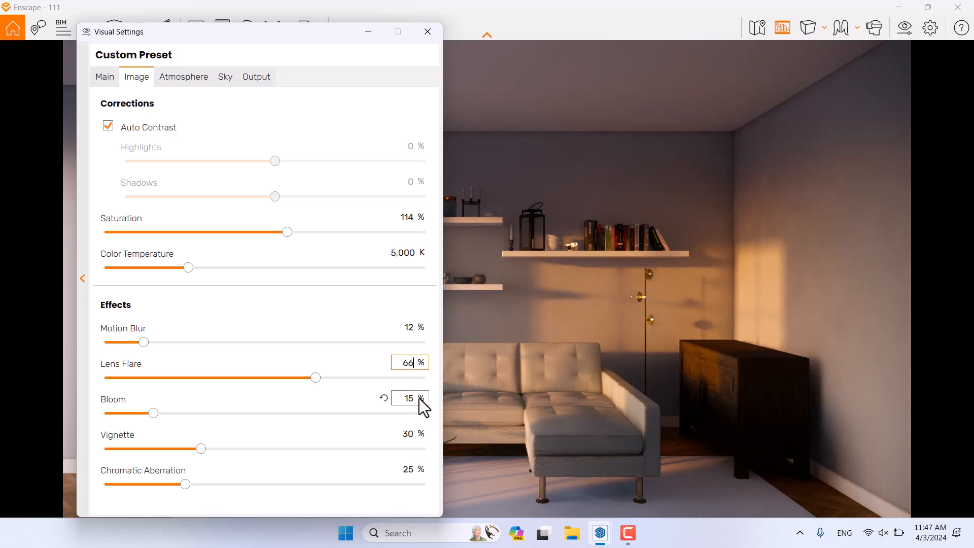
type("9")
left_click(407, 433)
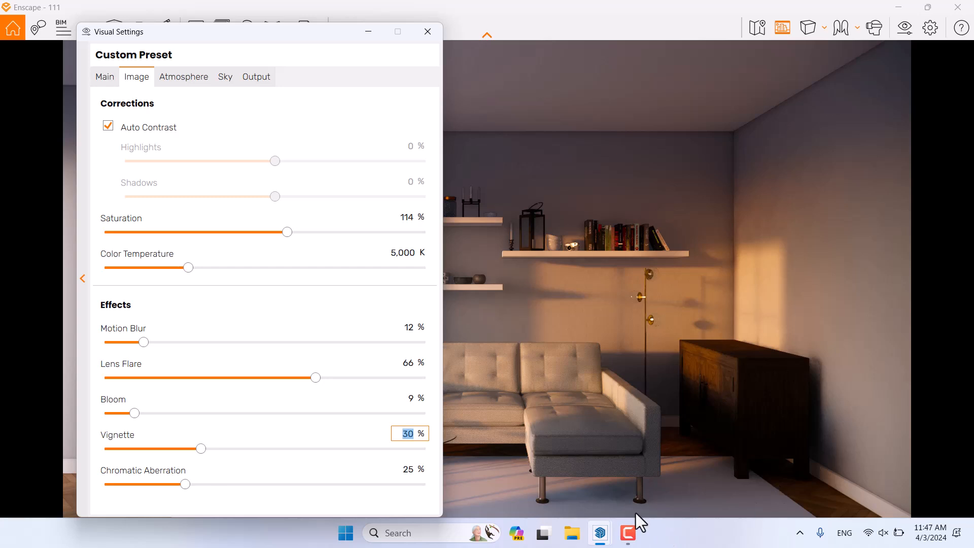
type("11")
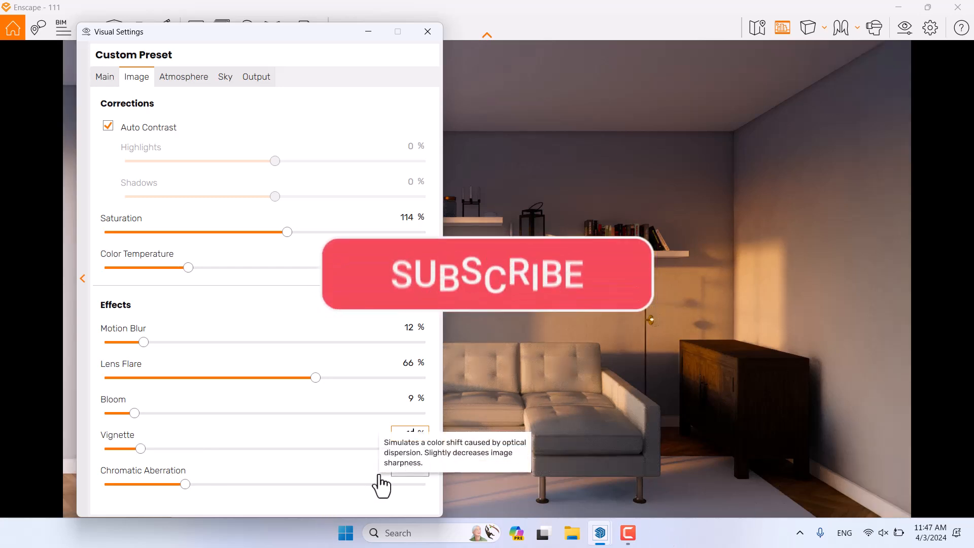
left_click(407, 469)
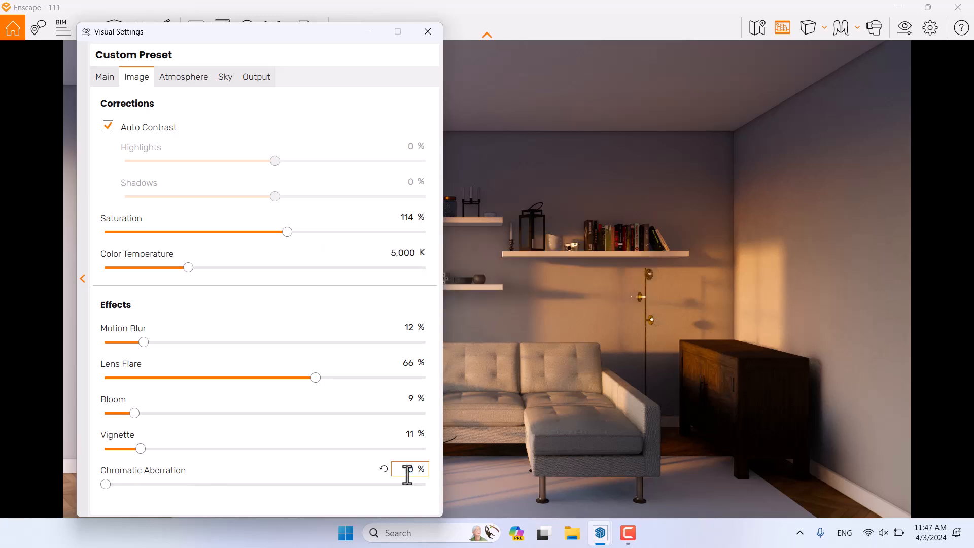
Step: Set Fog Intensity to 0 in the Atmosphere settings
left_click(169, 83)
left_click_drag(306, 35, 818, 24)
key("Return")
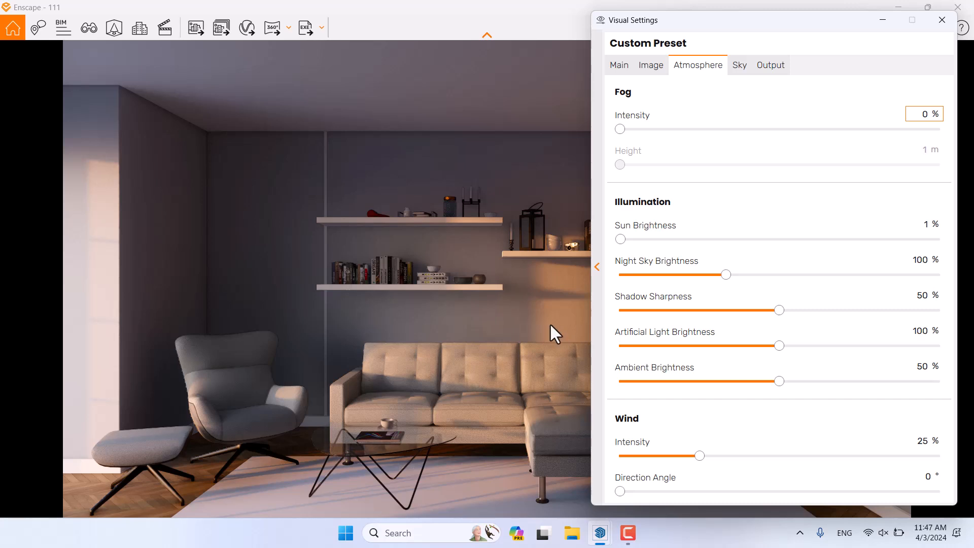
Step: Set Night Sky Brightness to 66% and Shadow Sharpness to 100%
left_click(917, 260)
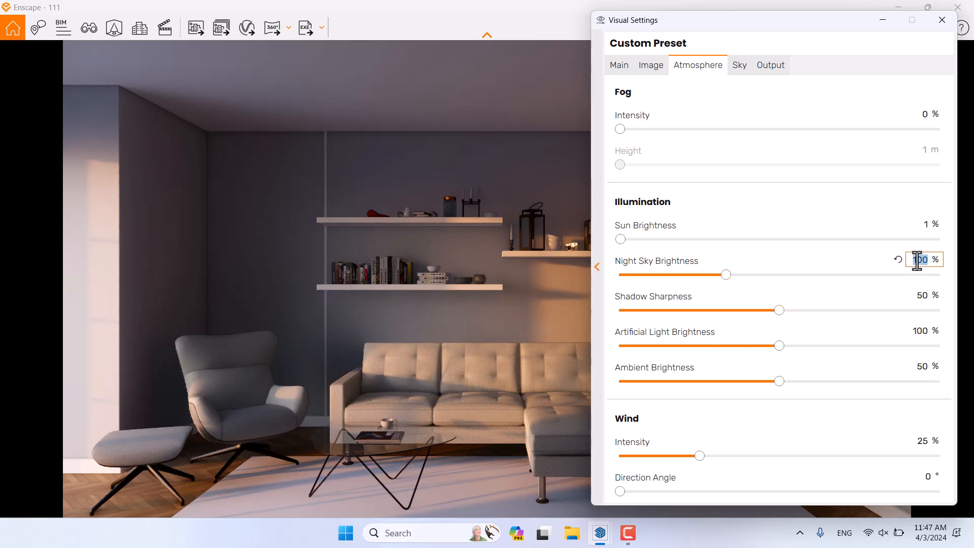
type("66")
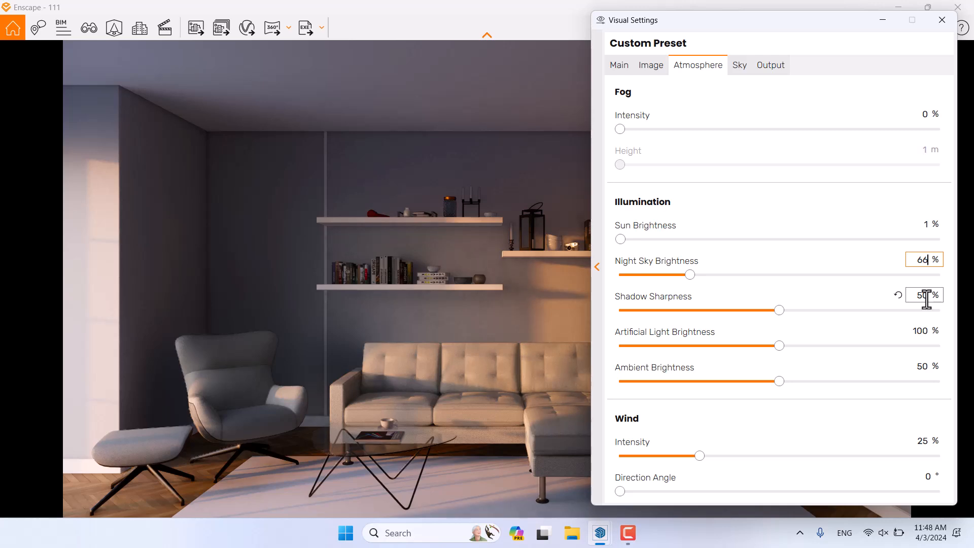
left_click_drag(740, 19, 193, 25)
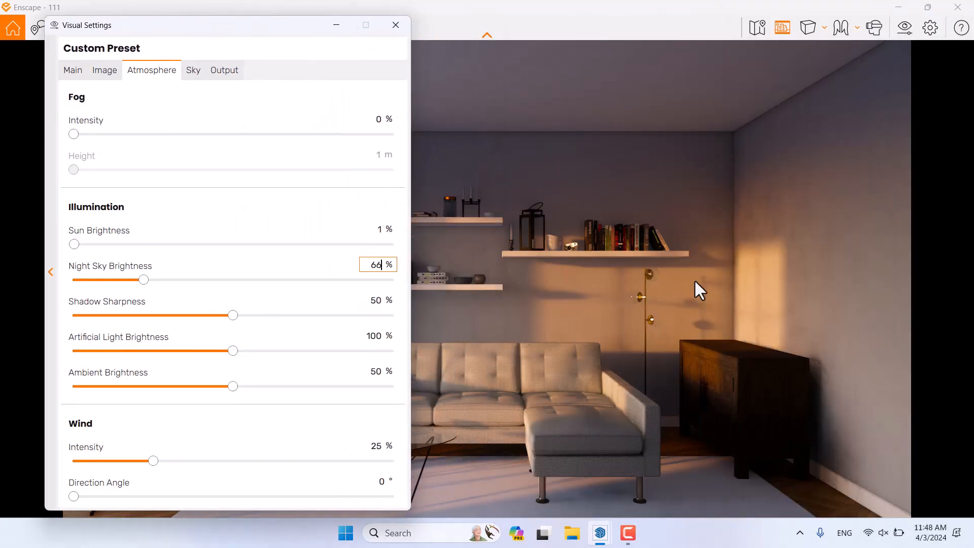
left_click_drag(232, 315, 498, 322)
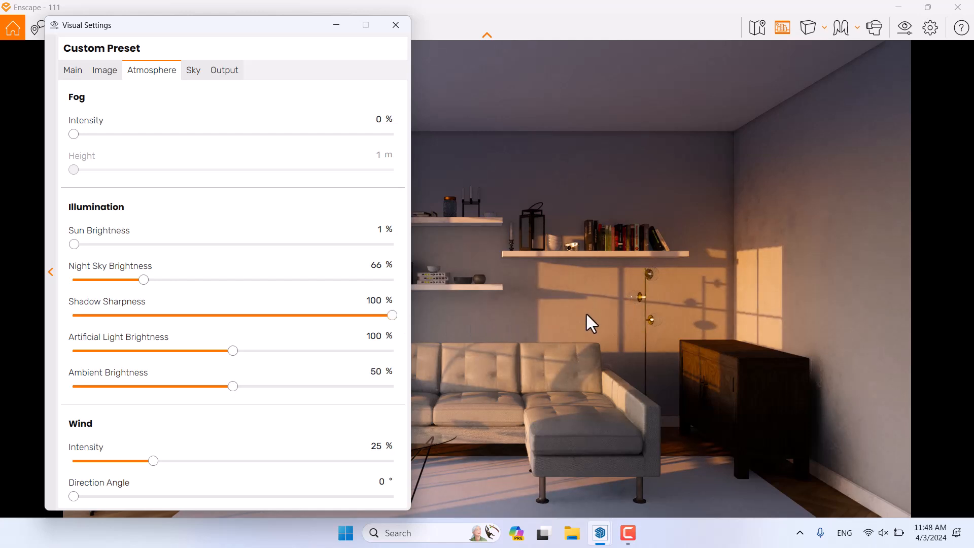
Step: Shift the time of day with the I and U keys, then bring up the saved views
left_click(465, 310)
key("i")
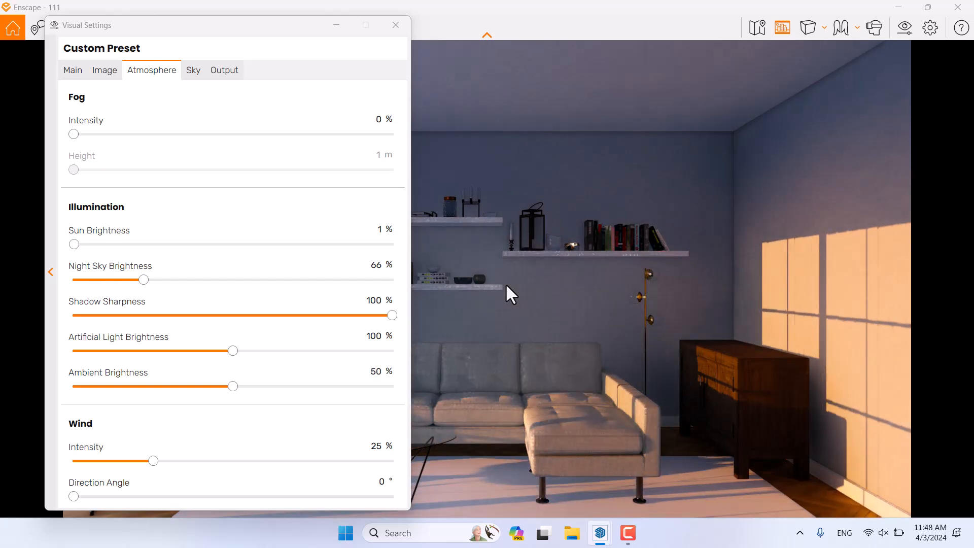
key("u")
key("i")
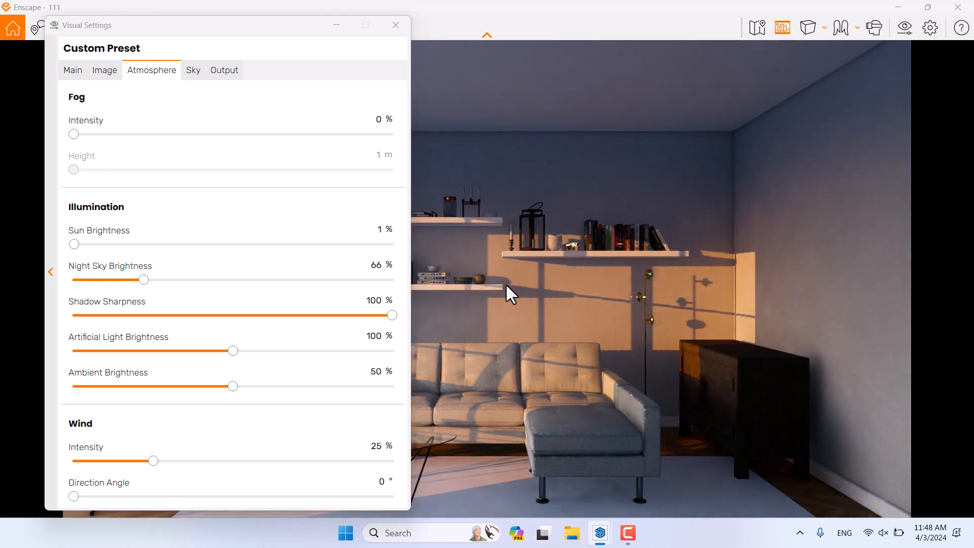
left_click(396, 25)
Step: Restore the Enscape camera to saved view 0001 and close the saved-views list
left_click(89, 27)
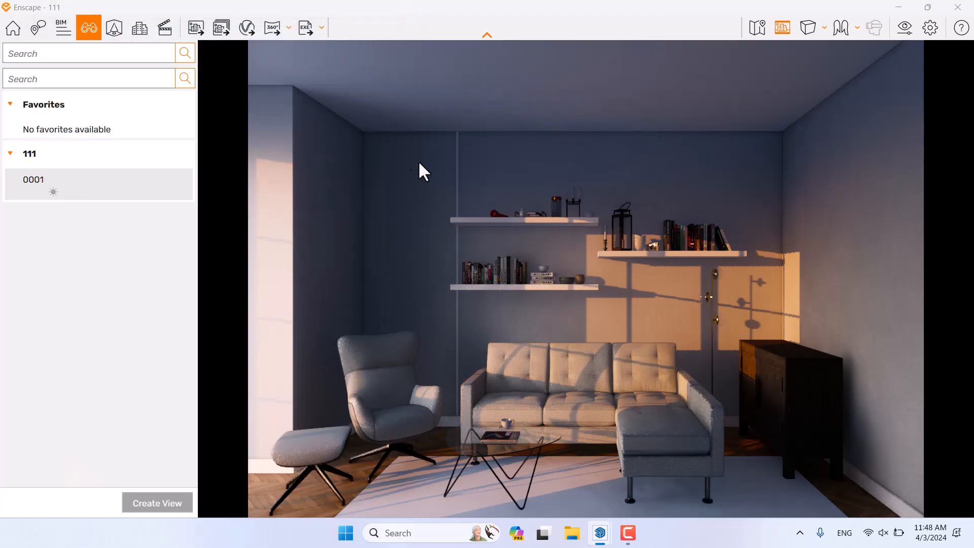
left_click(77, 189)
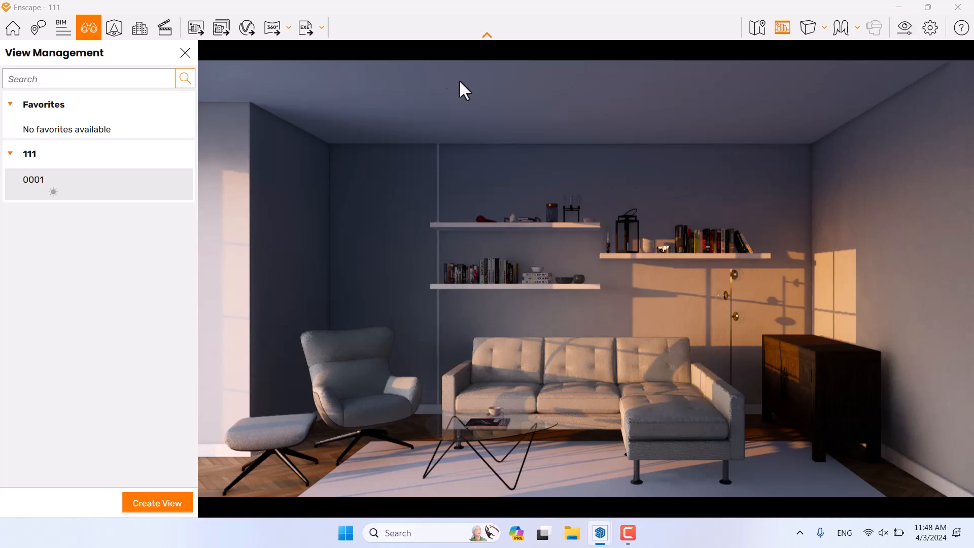
left_click(185, 53)
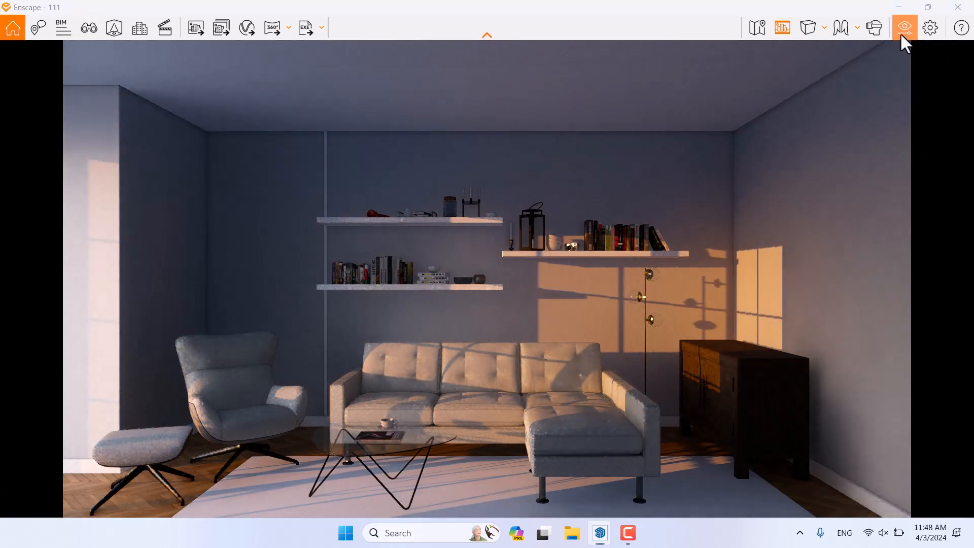
Step: Bring Visual Settings back up on the Atmosphere tab
left_click(900, 30)
left_click(115, 71)
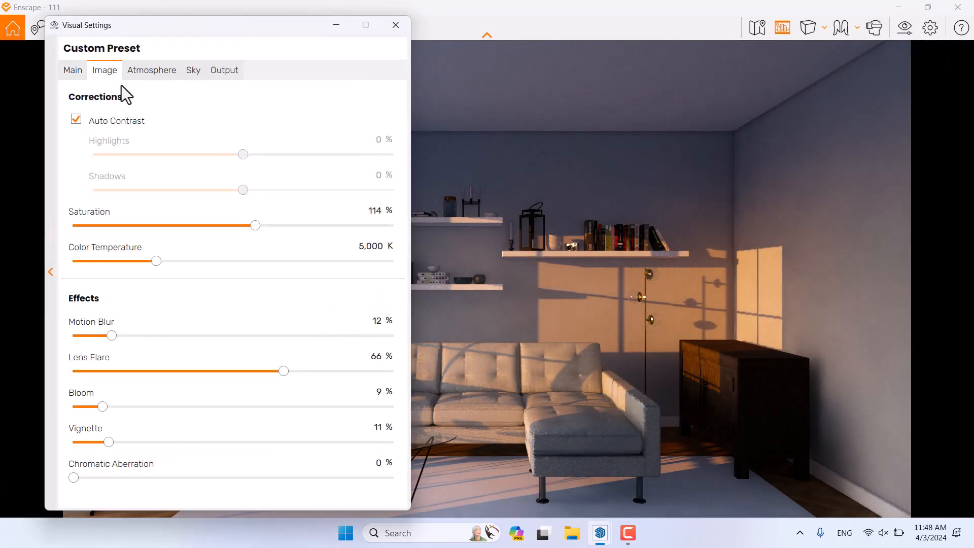
left_click(144, 70)
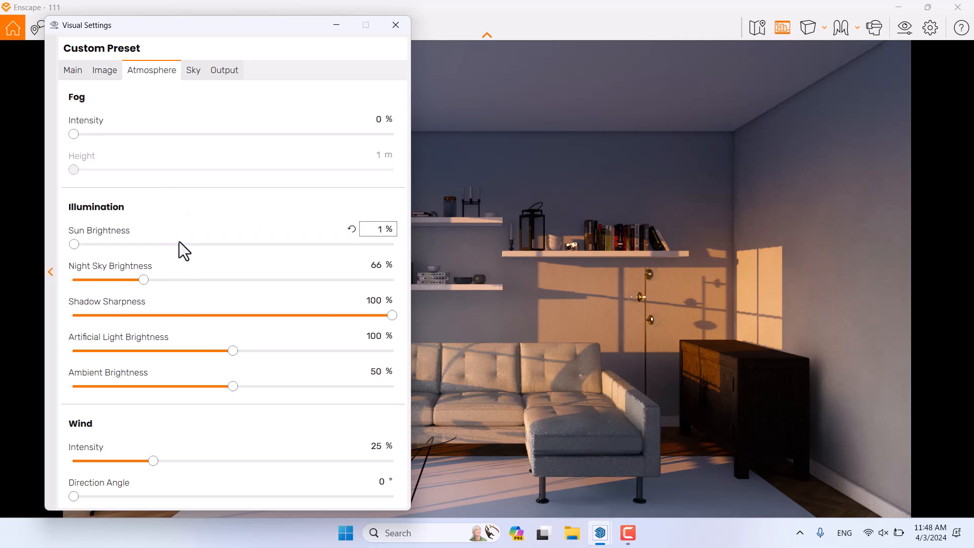
Step: Set shadow sharpness 16%, artificial light 122%, ambient brightness 91% and wind intensity 0
left_click(368, 304)
type("16")
key("Return")
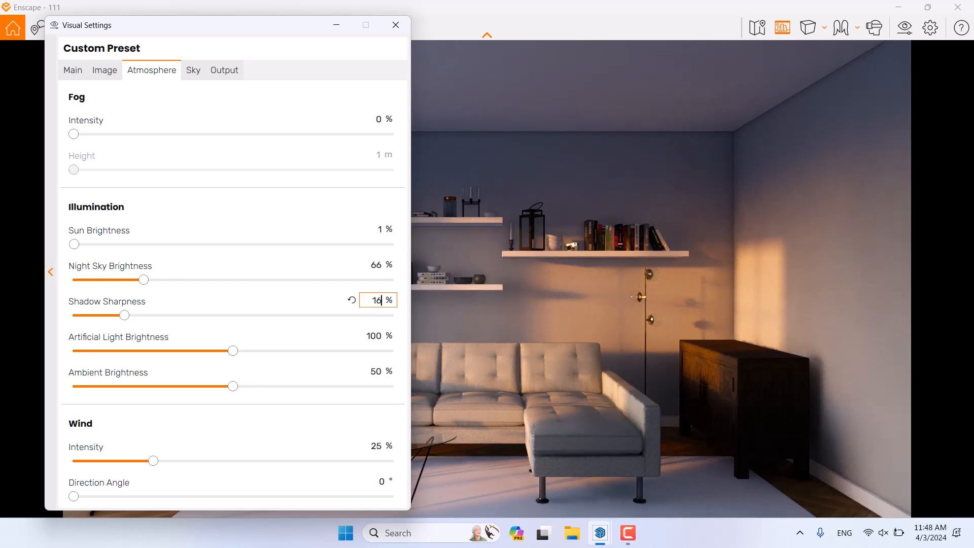
left_click(373, 335)
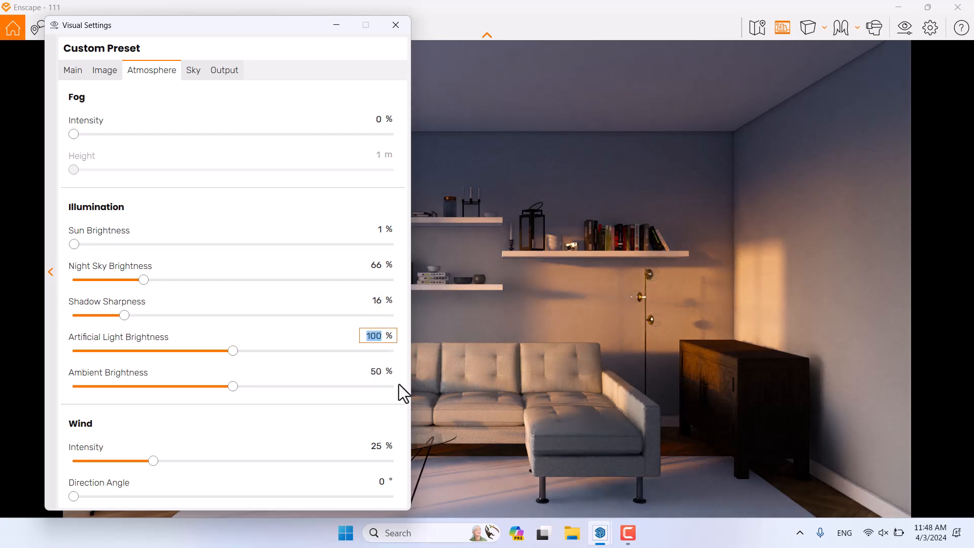
type("122")
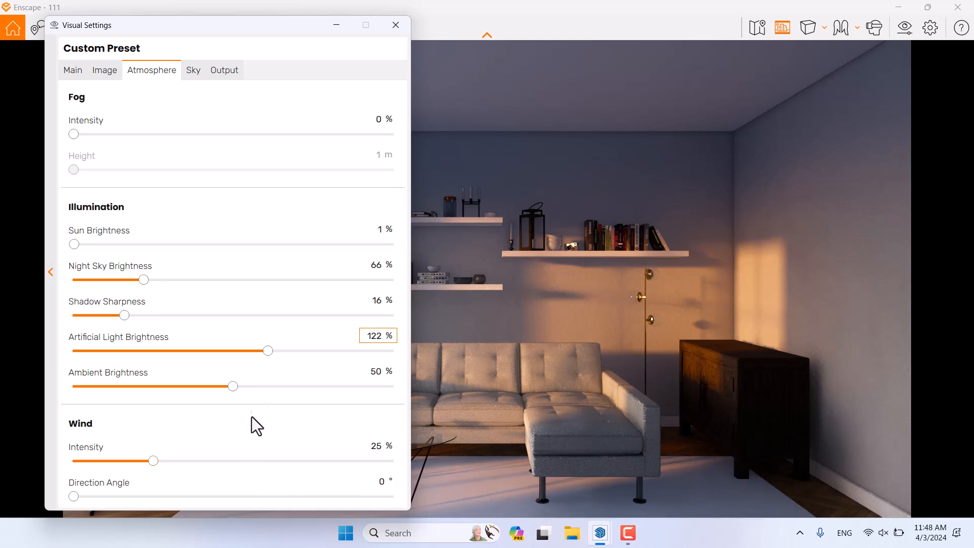
left_click_drag(233, 386, 344, 390)
left_click(387, 369)
type("91")
left_click(381, 446)
type("0")
Step: Close Visual Settings and Enscape, return to the SketchUp model, and bring up File Explorer
left_click(396, 25)
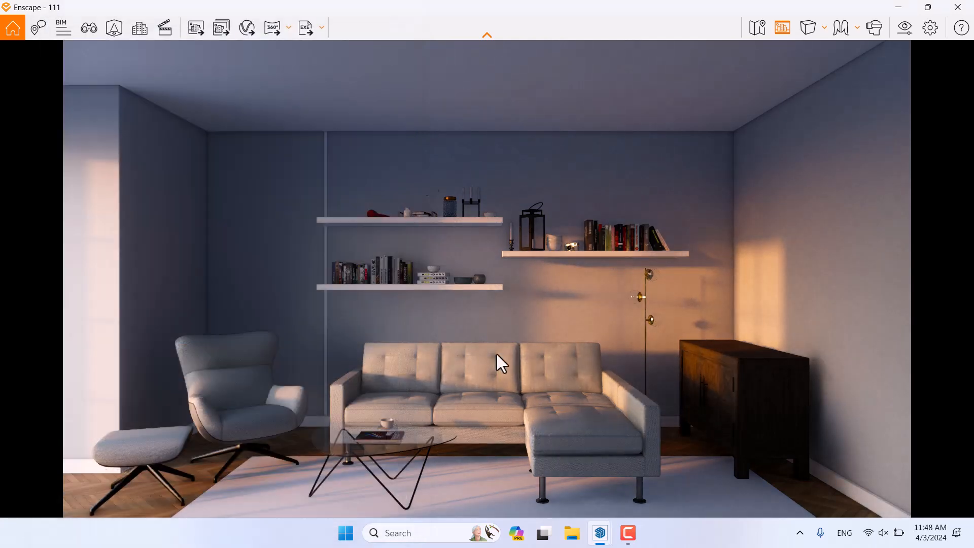
left_click(628, 533)
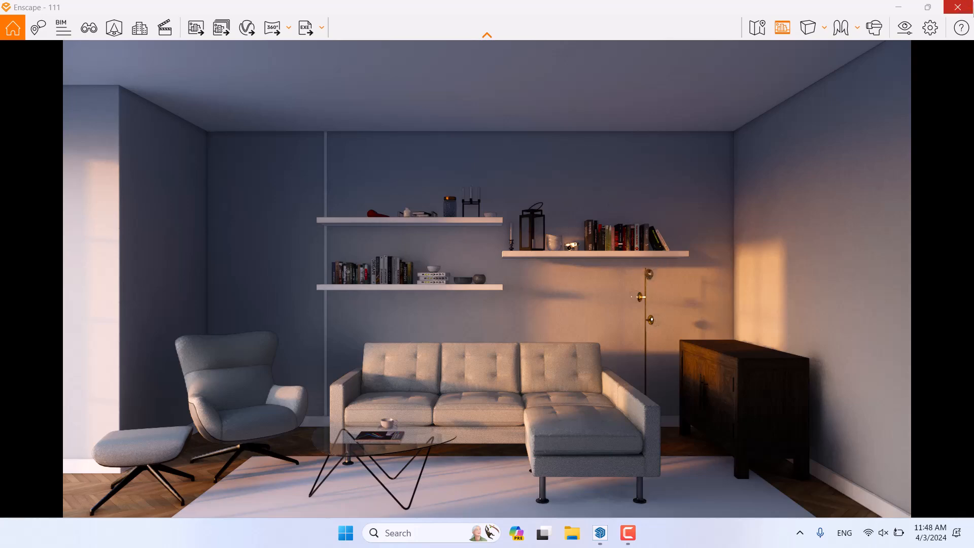
left_click(957, 7)
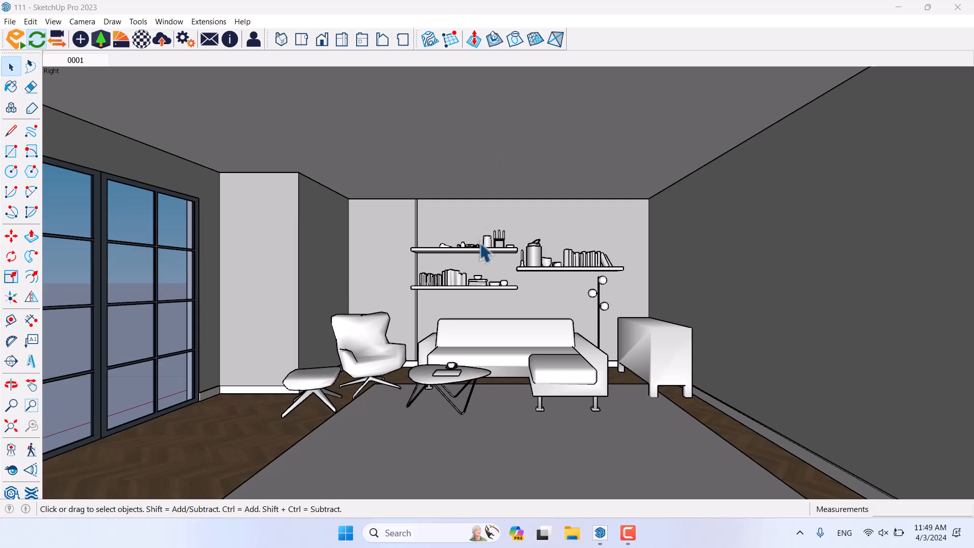
scroll(558, 300, "up", 6)
middle_click_drag(639, 325, 658, 334)
left_click(571, 532)
Step: Search drive D: for 'ie', open the IES Lights folder, copy its address, and return to SketchUp
left_click(71, 204)
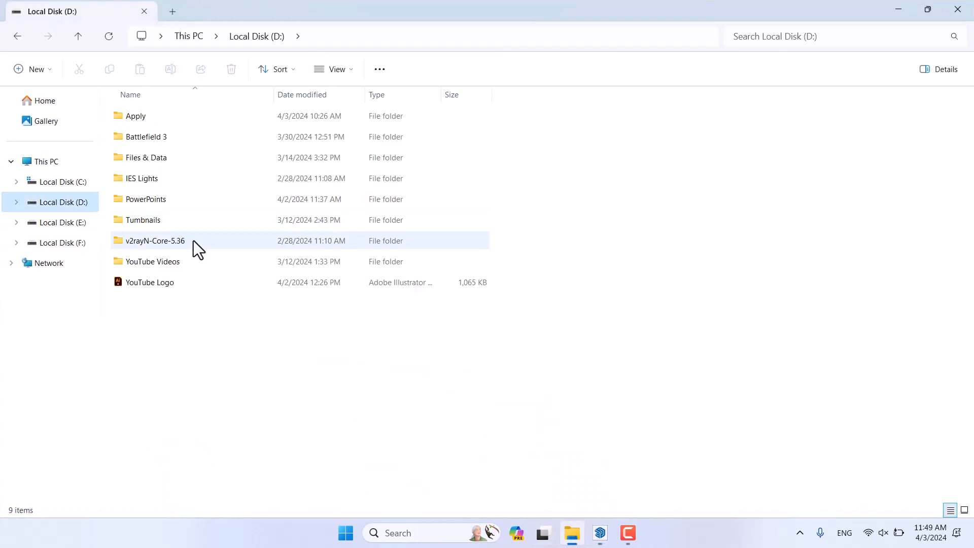
left_click(828, 34)
type("ies")
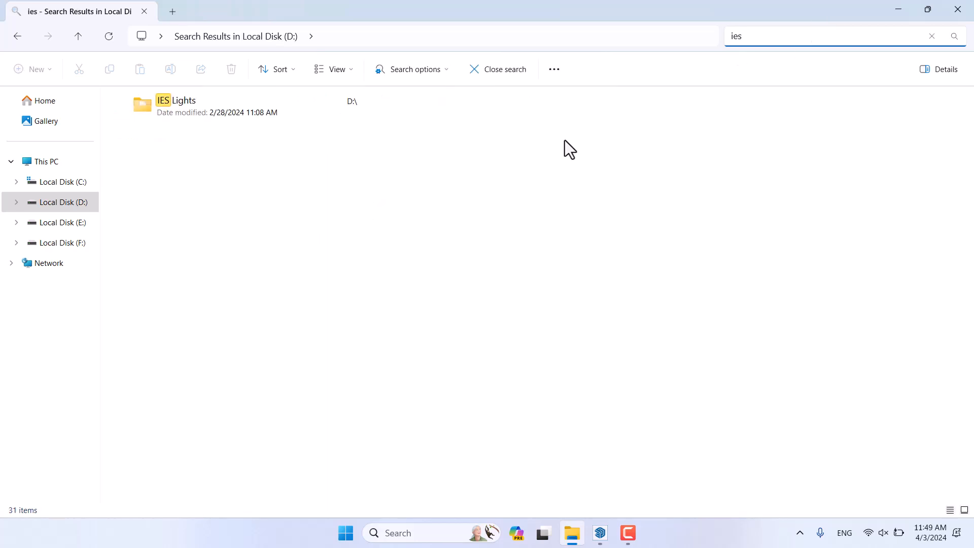
double_click(270, 111)
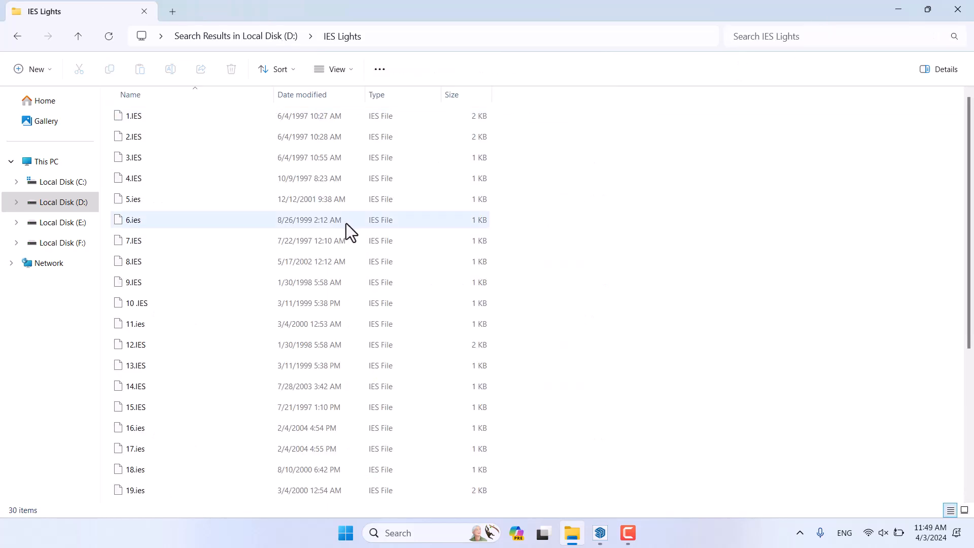
scroll(477, 269, "down", 4)
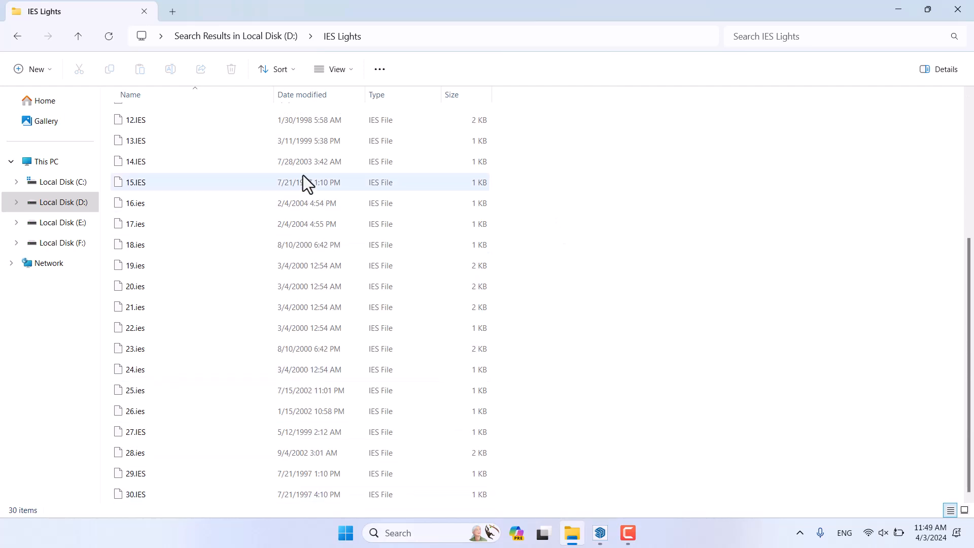
scroll(303, 175, "up", 4)
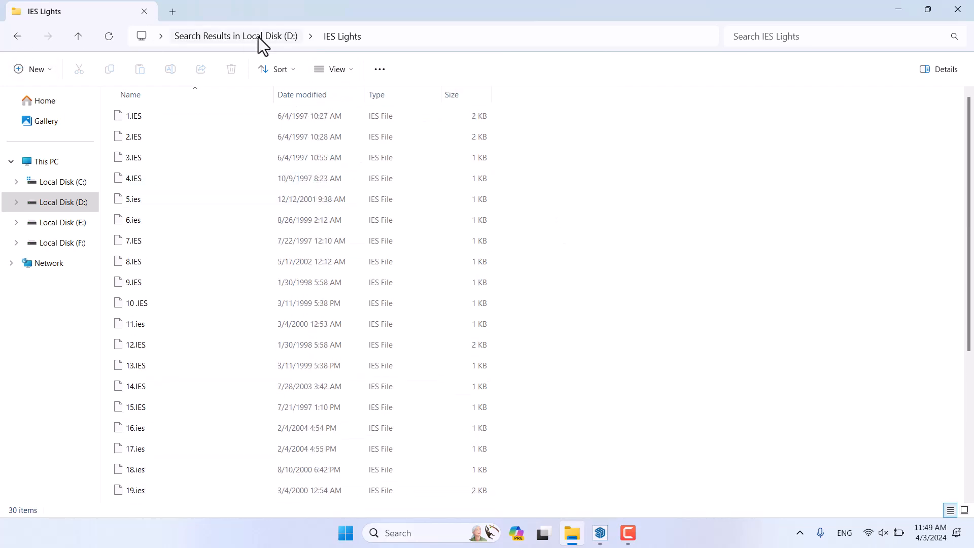
right_click(324, 37)
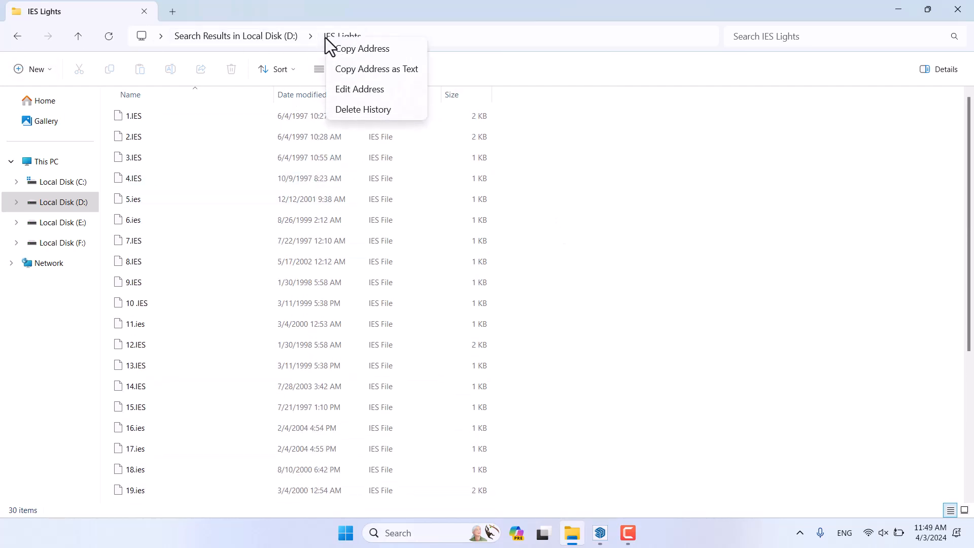
left_click(362, 51)
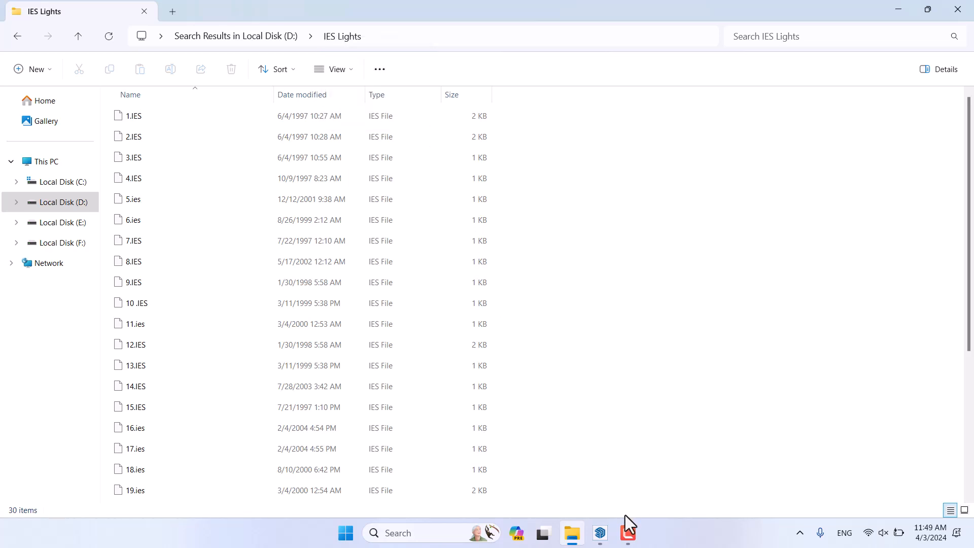
left_click(598, 541)
Step: Place an Enscape spot light at the wall corner, aimed straight down
scroll(463, 289, "down", 5)
mouse_move(464, 289)
middle_mouse_down()
mouse_move(596, 280)
mouse_move(519, 306)
mouse_move(450, 284)
mouse_move(476, 254)
mouse_move(355, 187)
middle_mouse_up()
scroll(563, 319, "up", 5)
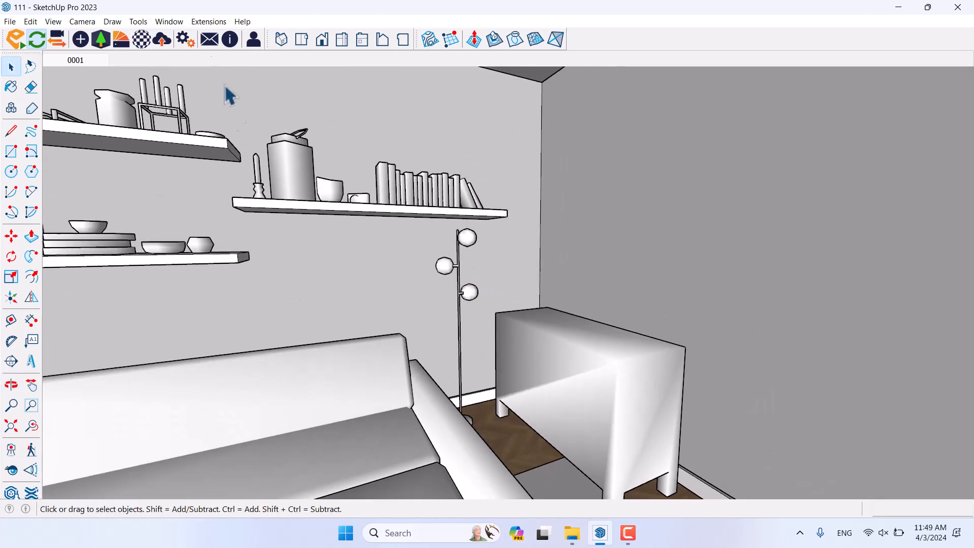
left_click(84, 39)
left_click(99, 63)
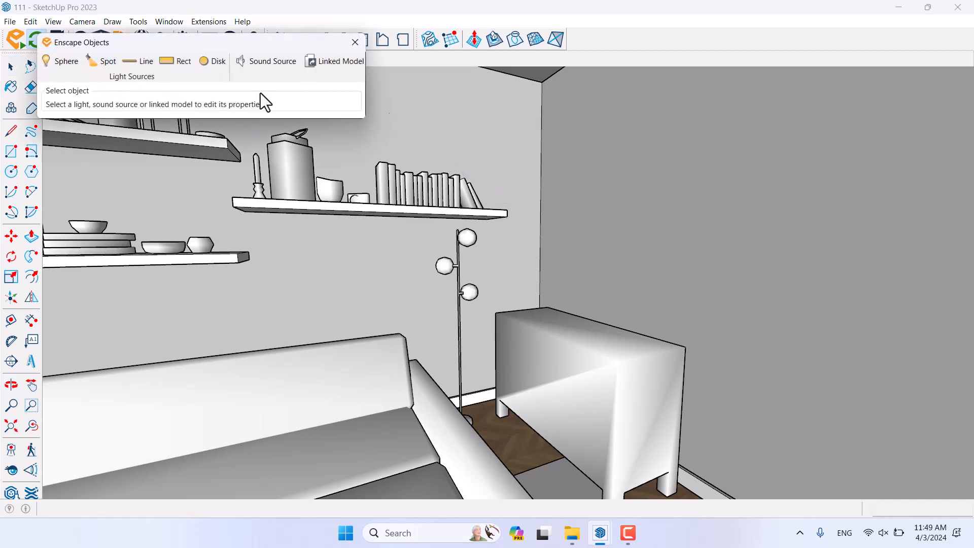
left_click(541, 129)
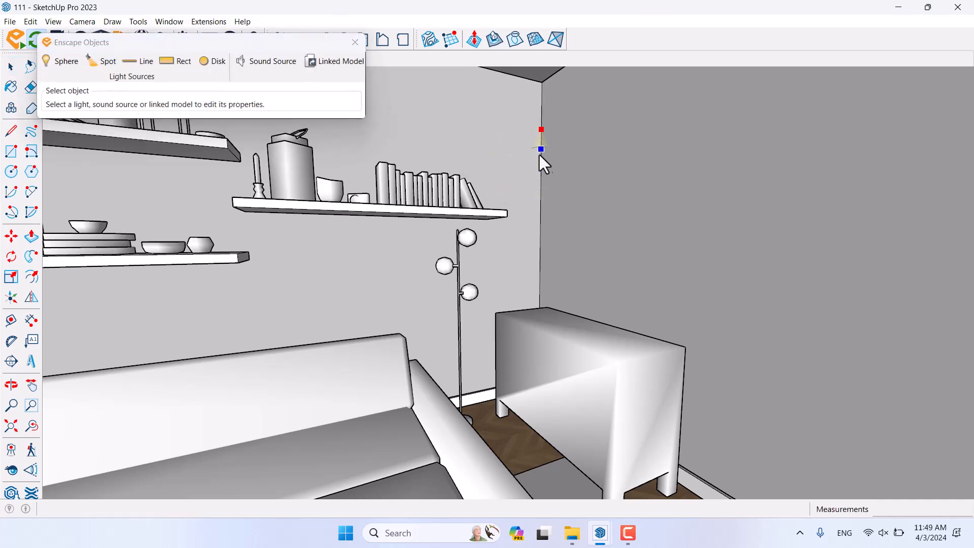
left_click(536, 178)
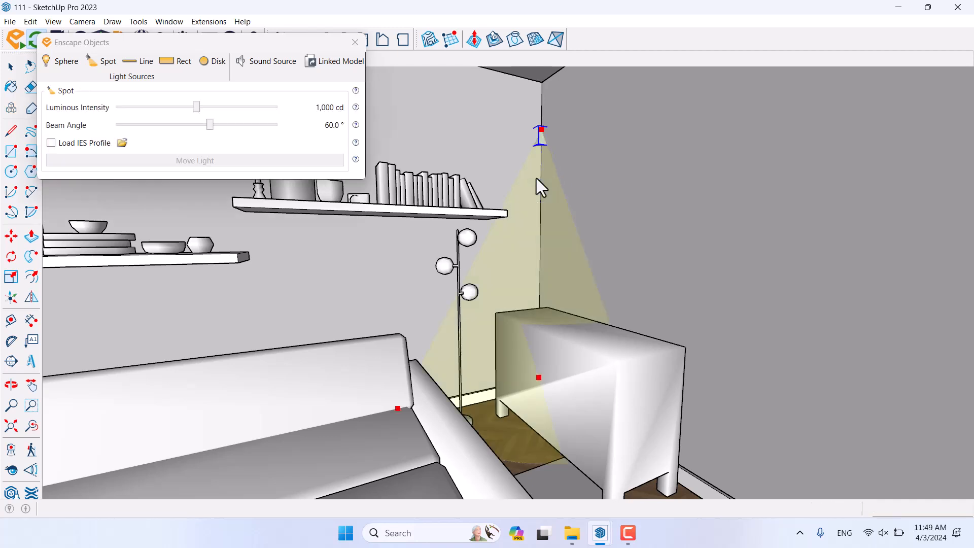
Step: Load the 5.ies profile from the IES Lights folder onto the spot light
left_click(123, 144)
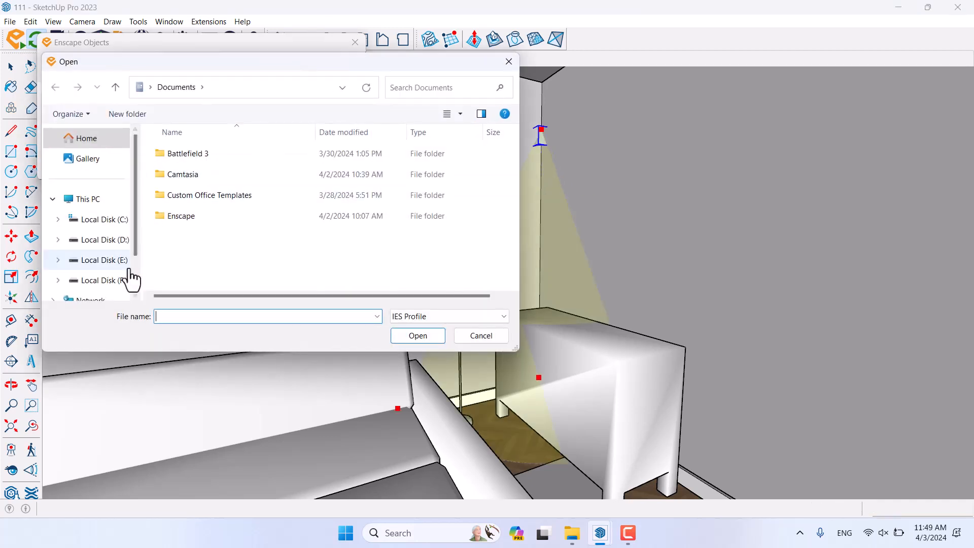
left_click(120, 239)
left_click(434, 90)
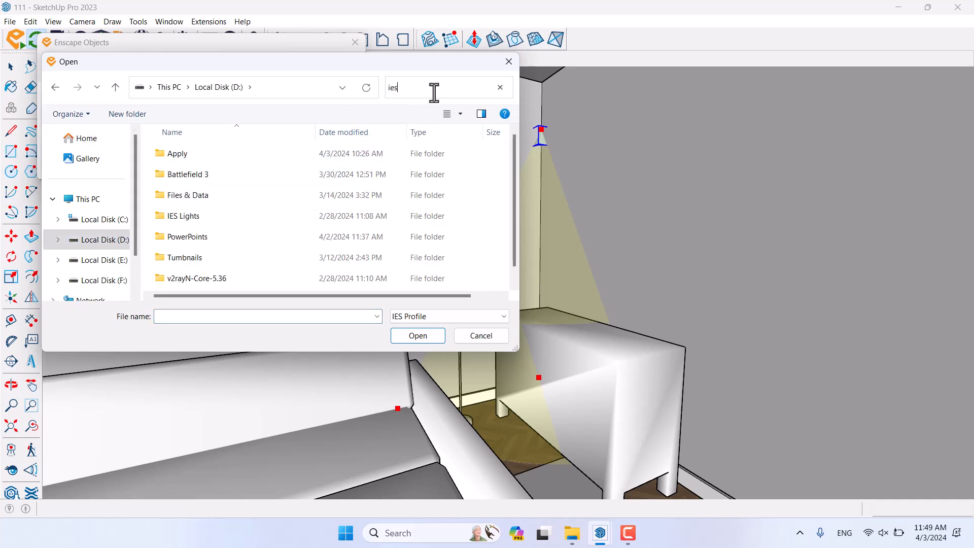
type("ies")
double_click(257, 151)
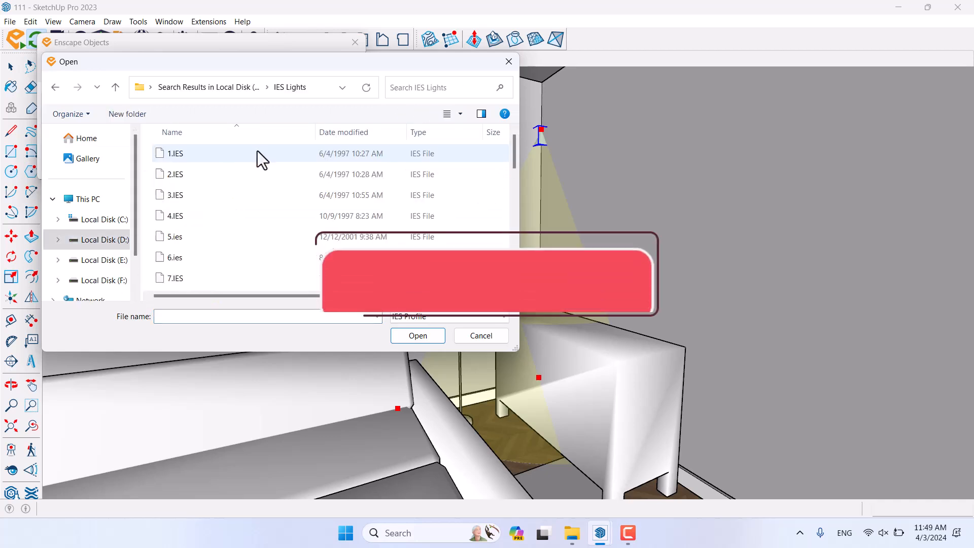
scroll(254, 243, "down", 1)
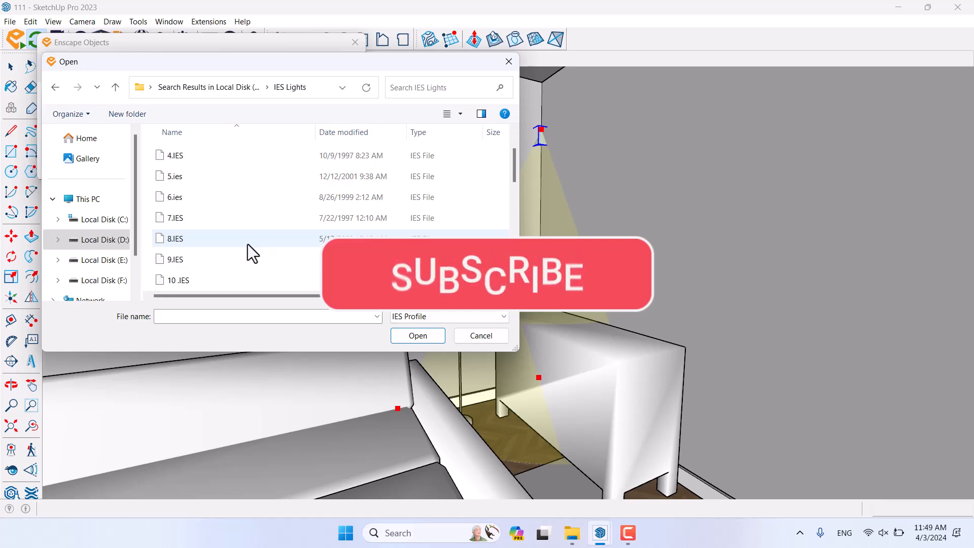
left_click(197, 184)
left_click(433, 335)
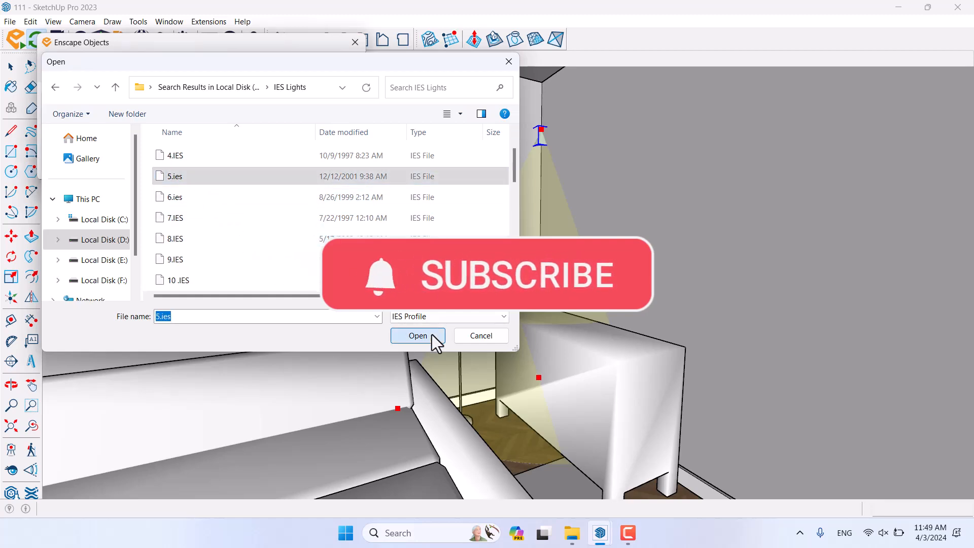
scroll(558, 94, "up", 6)
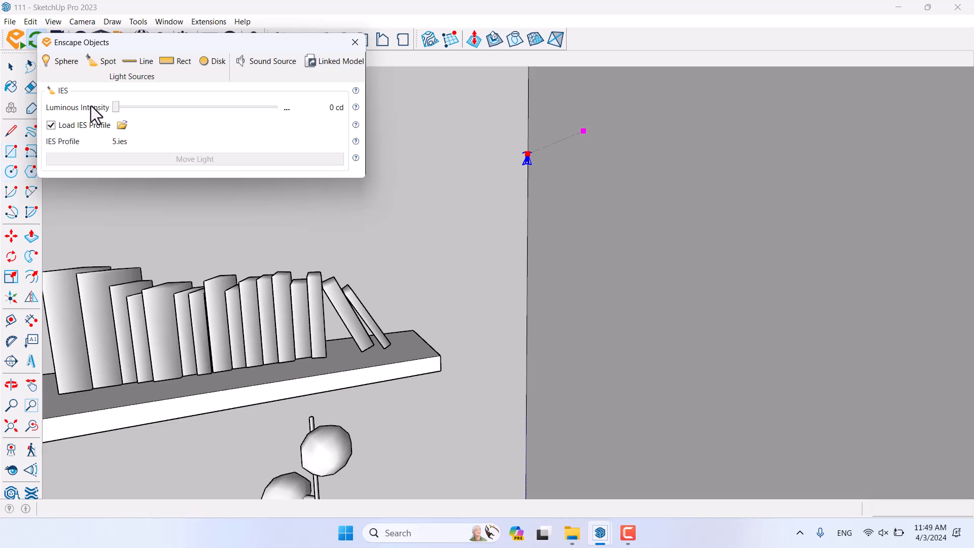
Step: Set the spot light's luminous intensity to 80 cd and close the objects panel
left_click_drag(116, 108, 143, 109)
left_click(287, 108)
left_click(306, 131)
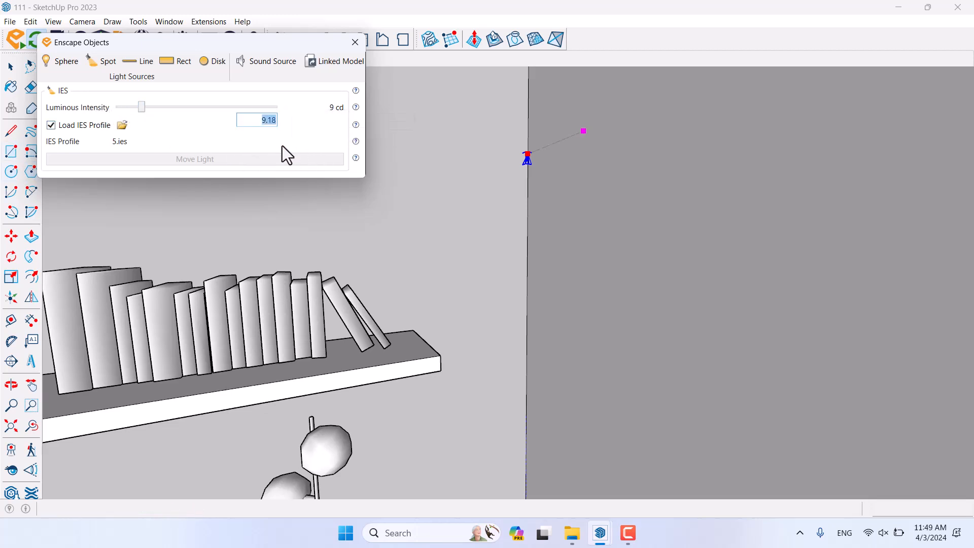
type("80")
key("Return")
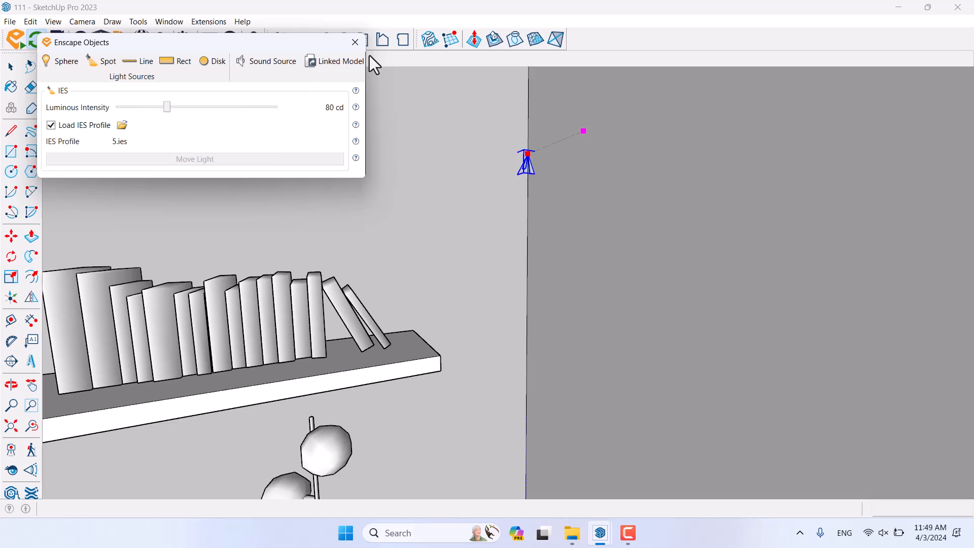
left_click(355, 43)
Step: Move the selected spotlight to a new position on the wall
left_click(897, 9)
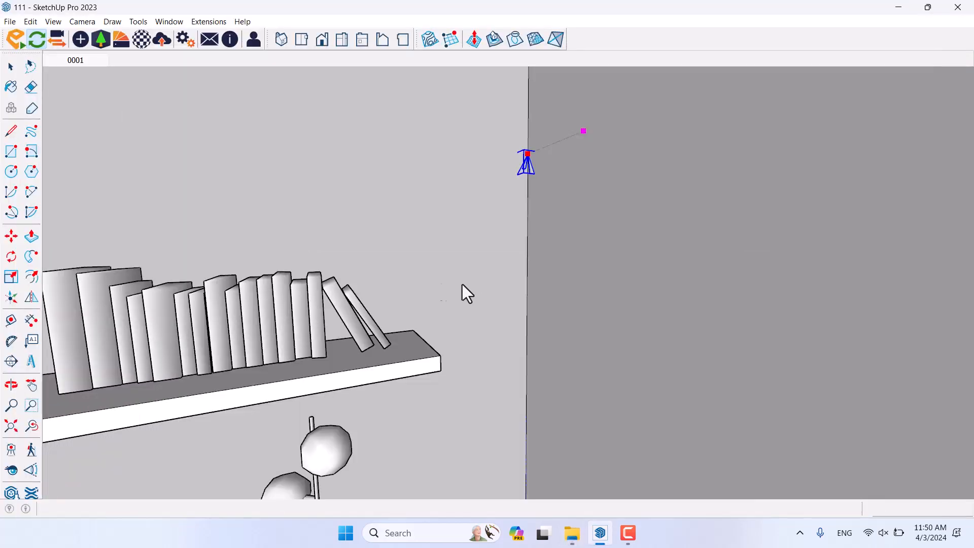
left_click(11, 236)
scroll(558, 167, "up", 5)
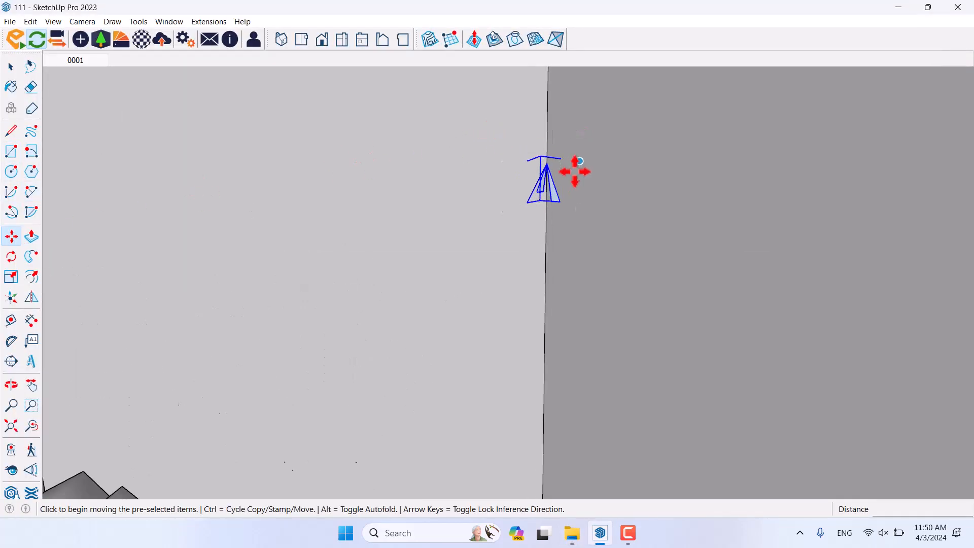
left_click(545, 157)
scroll(386, 92, "down", 4)
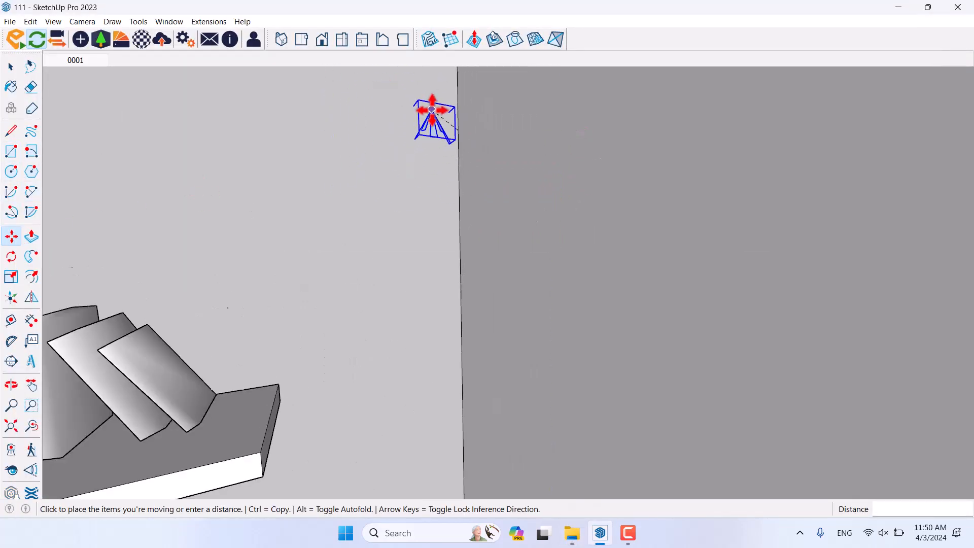
scroll(431, 113, "down", 3)
middle_click_drag(431, 113, 619, 211)
left_click(631, 198)
scroll(631, 199, "up", 2)
left_click(632, 185)
left_click(626, 187)
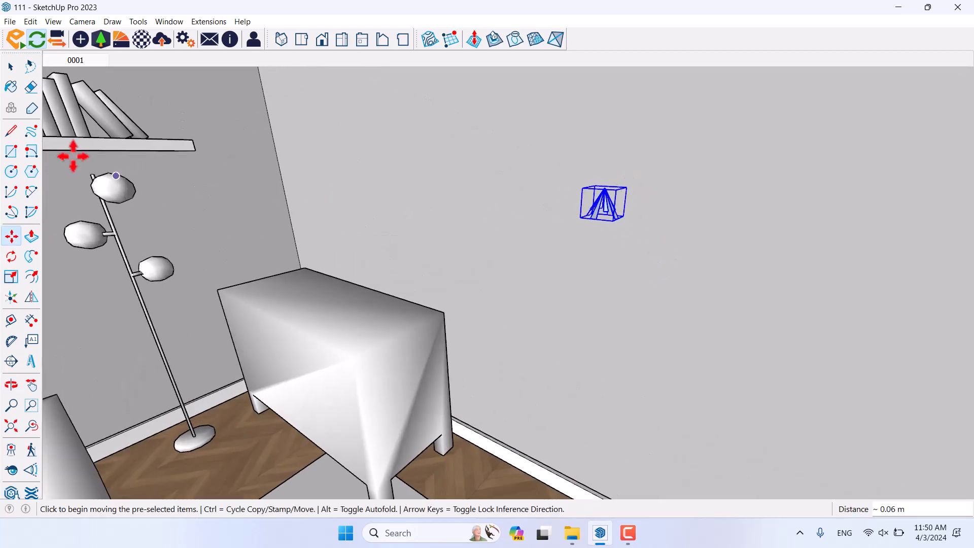
Step: Rotate the spotlight to tilt it
left_click(12, 257)
middle_click_drag(558, 284, 583, 280)
scroll(633, 200, "up", 4)
left_click(622, 199)
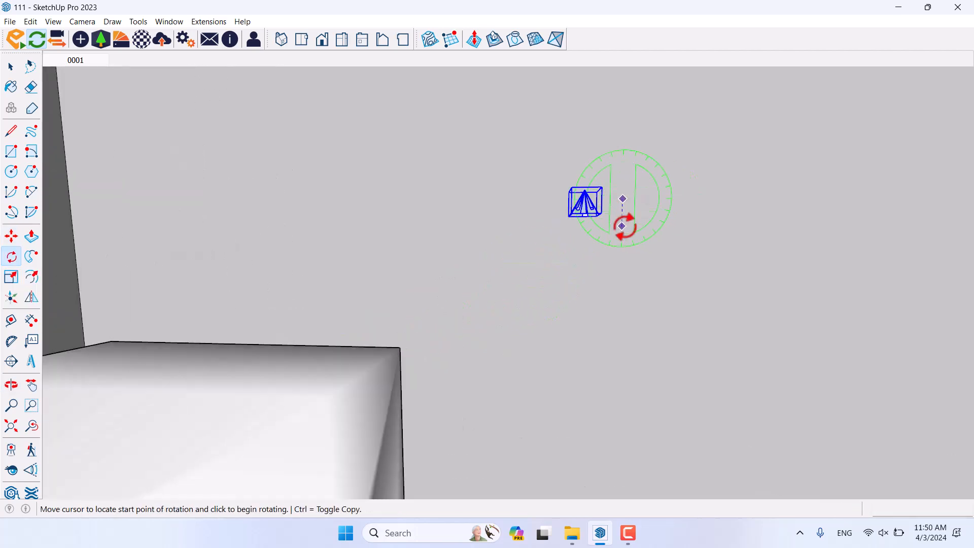
left_click(621, 226)
left_click(581, 254)
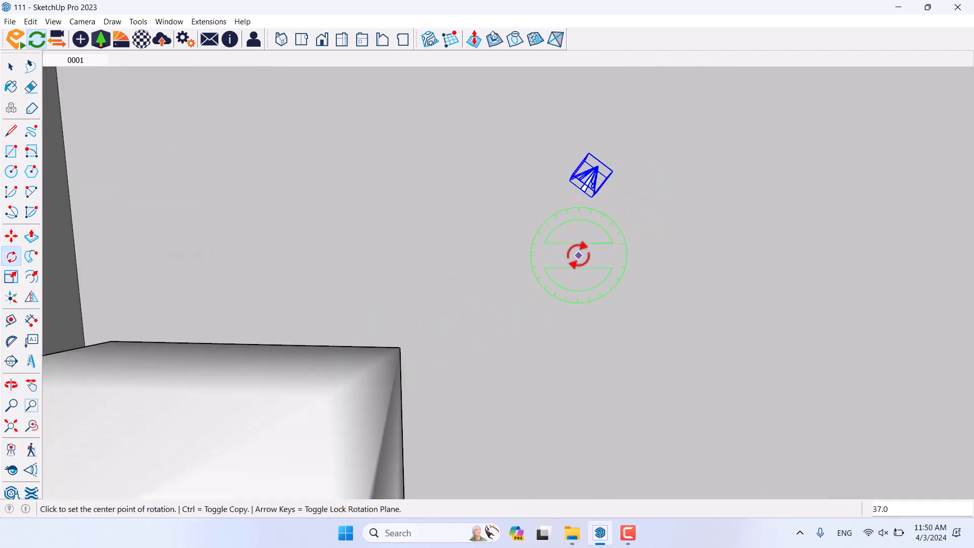
Step: Reposition the spotlight 0.40 m to the right and lower on the wall
left_click(11, 236)
scroll(341, 262, "down", 3)
middle_click_drag(343, 263, 374, 306)
left_click(498, 279)
left_click(557, 274)
left_click(598, 216)
left_click(597, 274)
left_click(572, 297)
left_click(623, 297)
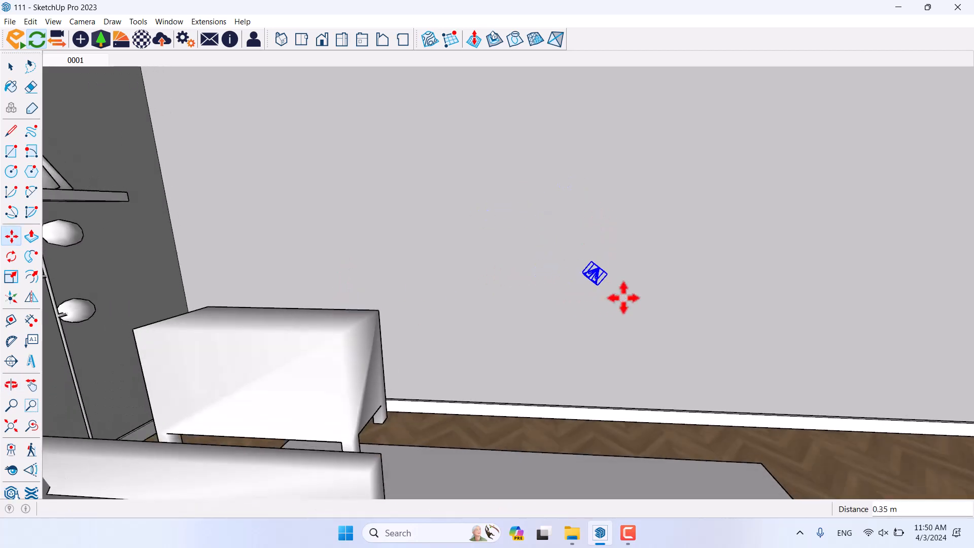
left_click(622, 297)
Step: Ctrl-copy the spotlight further down the wall to complete the diagonal row of five
key("ctrl")
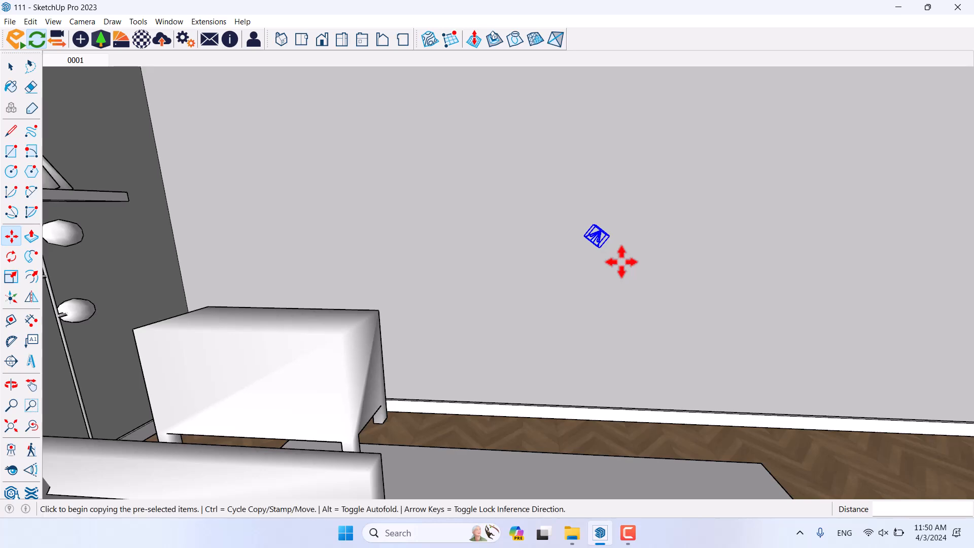
left_click(636, 246)
left_click(620, 220)
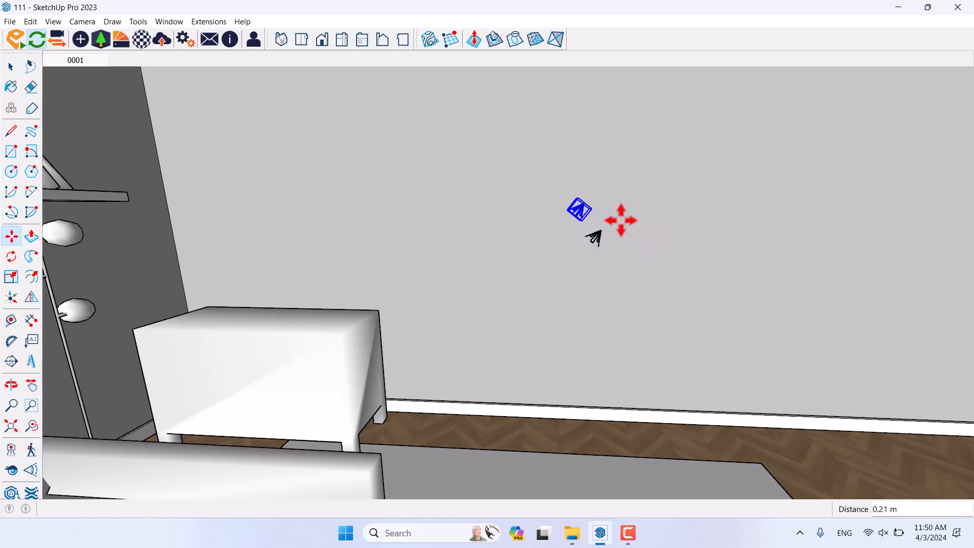
key("space")
middle_click_drag(616, 291, 698, 227)
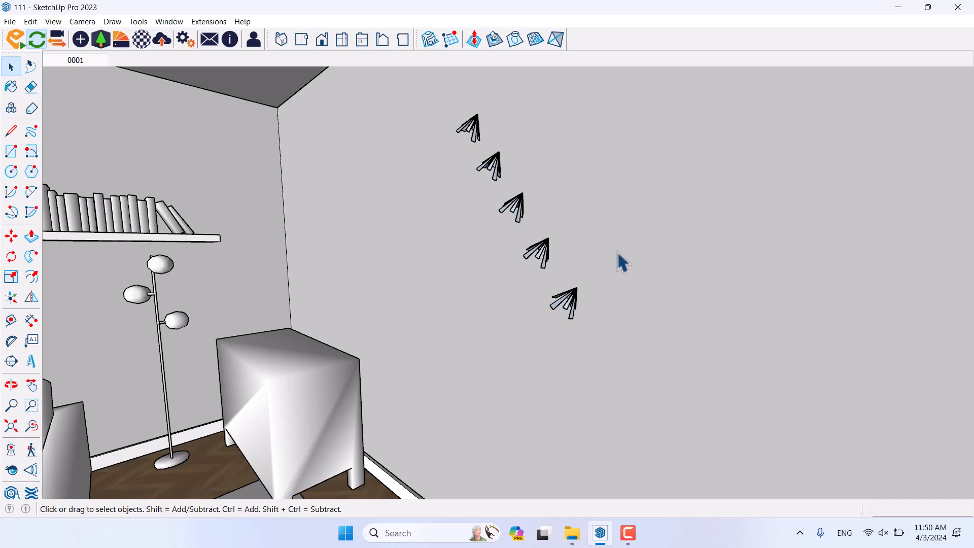
Step: From scene 0001, Ctrl-copy the lowest spotlight to a spot beside the lamp base
left_click(106, 59)
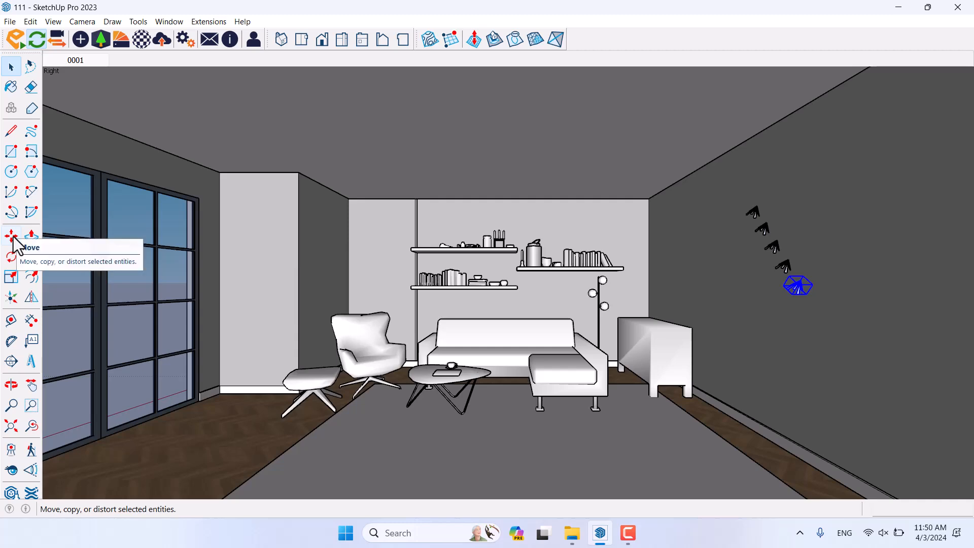
middle_click_drag(620, 372, 466, 325)
scroll(462, 315, "down", 2)
middle_click_drag(632, 339, 588, 92)
middle_click_drag(705, 366, 677, 304)
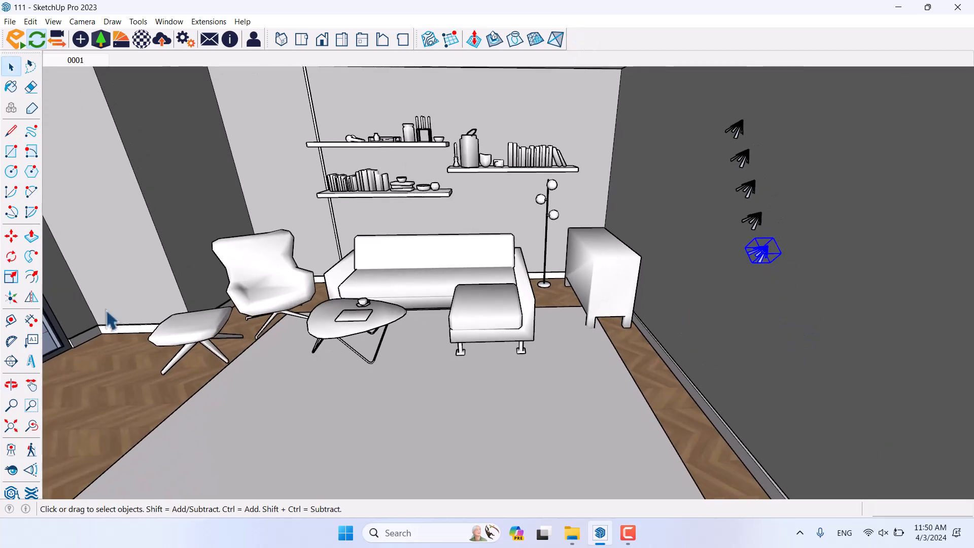
left_click(11, 236)
scroll(755, 251, "up", 5)
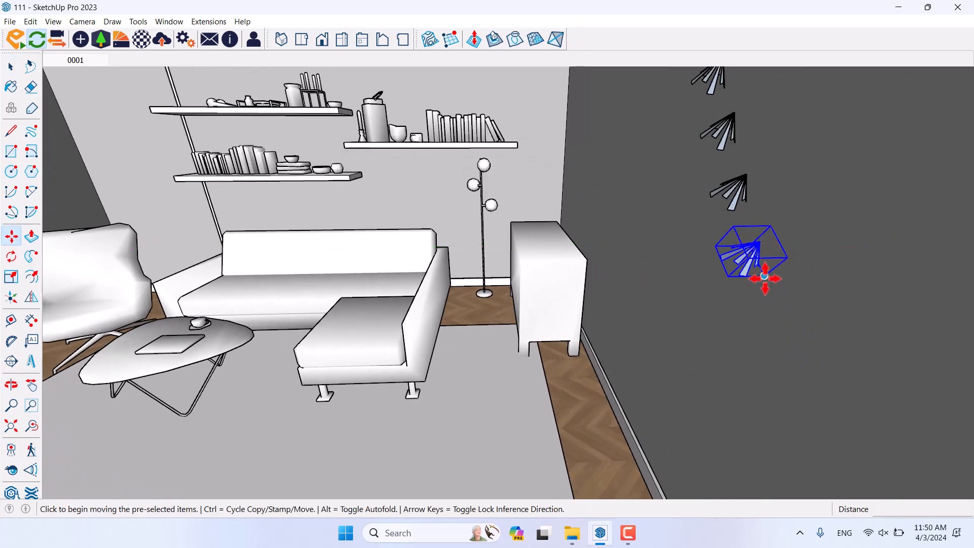
left_click(760, 276)
key("ctrl")
scroll(428, 289, "up", 6)
left_click(405, 293)
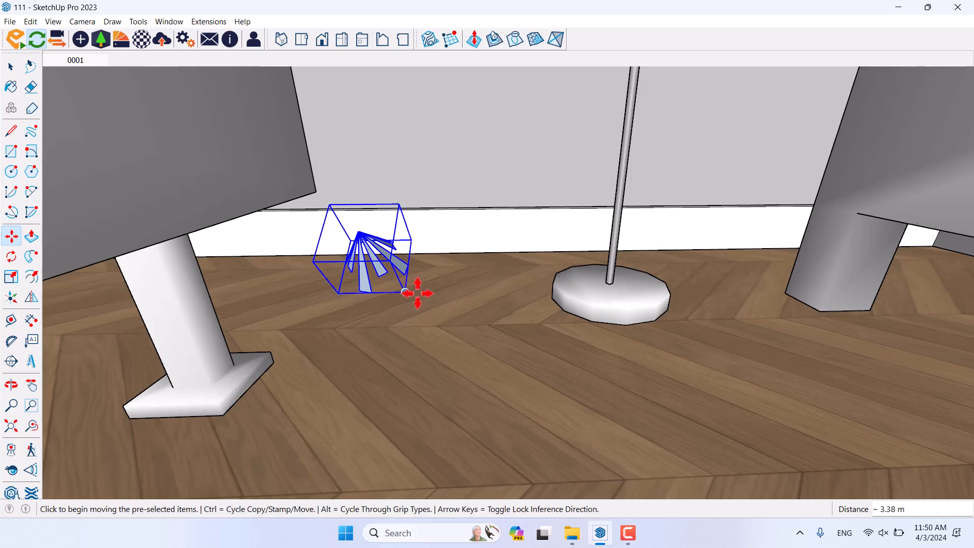
Step: Tilt the spotlight copy with two successive rotations
left_click(11, 256)
left_click(359, 231)
left_click(386, 251)
left_click(347, 275)
left_click(351, 294)
left_click(379, 293)
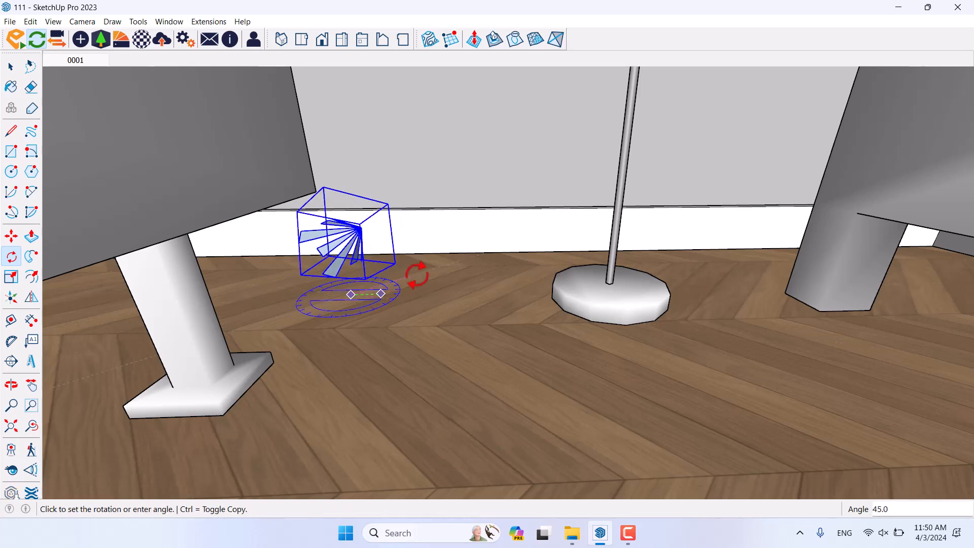
left_click(311, 316)
Step: Move the spotlight copy over to the wall near the shelves
left_click(11, 236)
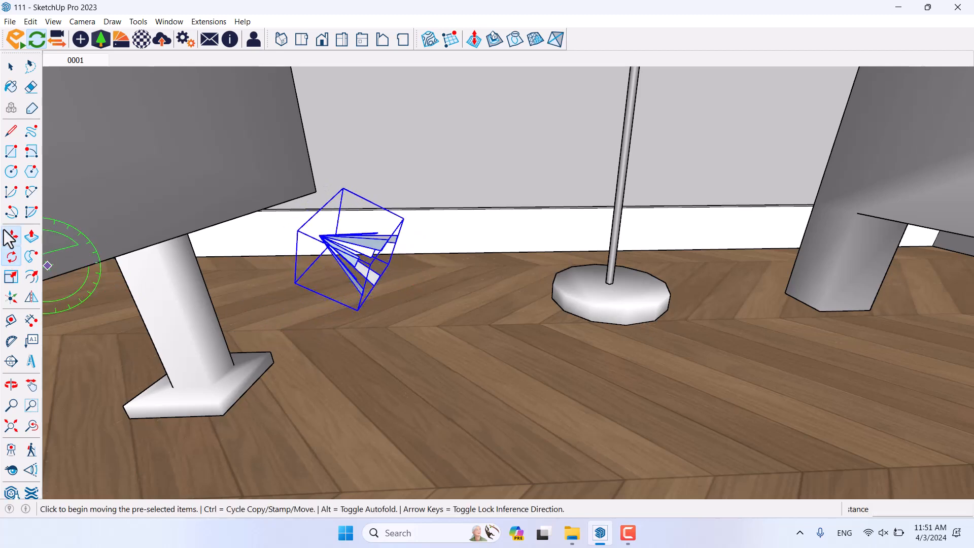
left_click(343, 188)
scroll(373, 235, "down", 5)
middle_click_drag(374, 235, 180, 397, "shift")
left_click(454, 216)
left_click(436, 348)
middle_click_drag(394, 354, 397, 200)
left_click(397, 200)
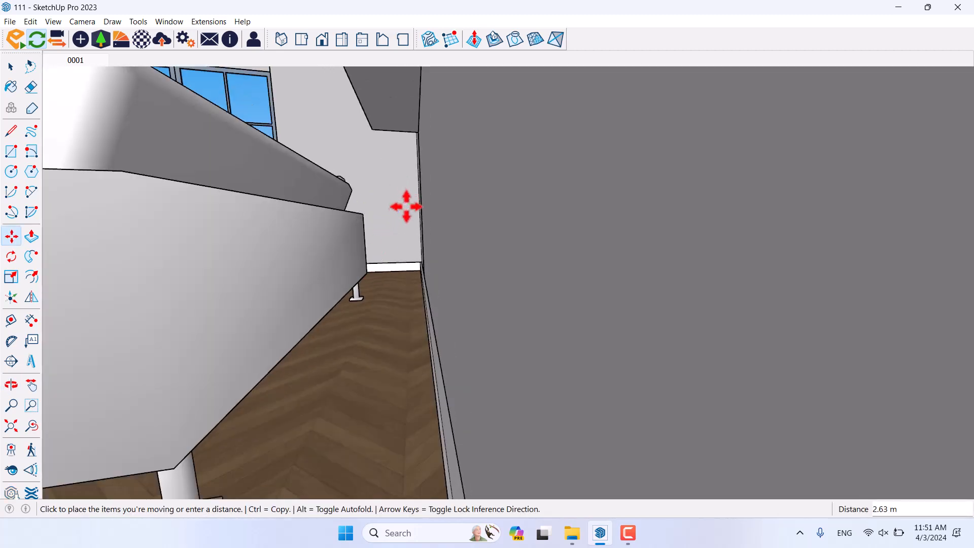
key("space")
Step: Slide the copy along the wall behind the sofa back, then return to scene 0001 and launch Enscape
middle_click_drag(364, 305, 302, 278)
scroll(299, 274, "down", 5)
middle_click_drag(428, 472, 479, 264)
scroll(479, 264, "up", 4)
left_click(11, 236)
middle_click_drag(264, 294, 363, 282)
left_click(363, 282)
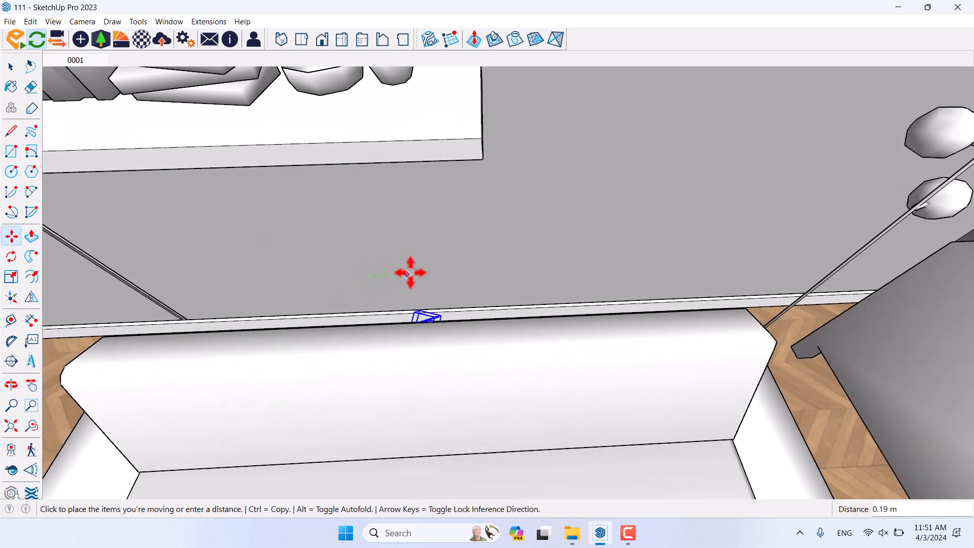
left_click(437, 272)
key("space")
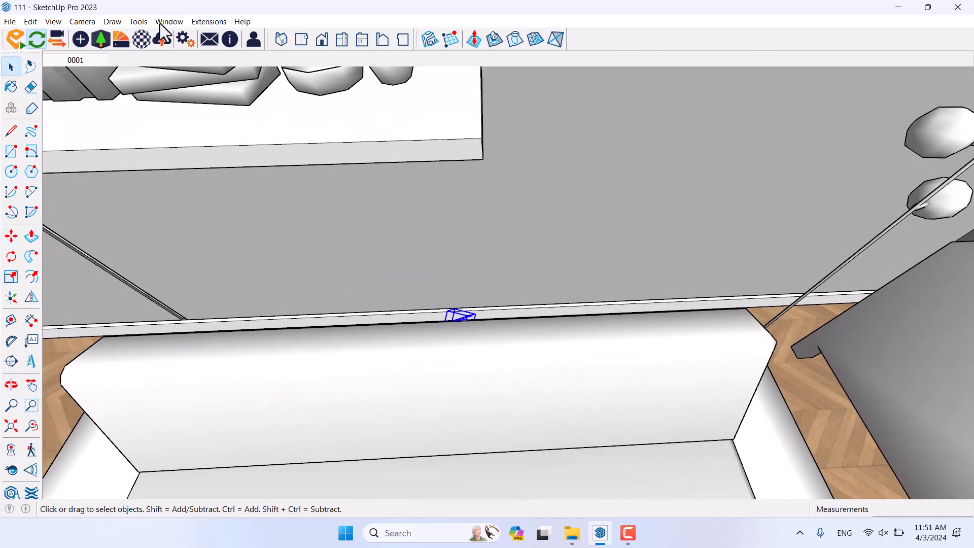
left_click(86, 59)
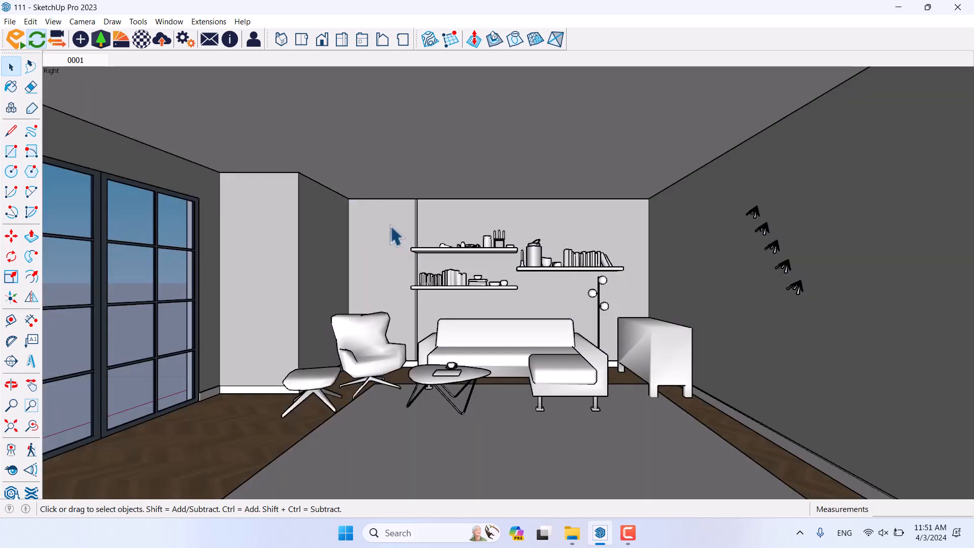
left_click(16, 39)
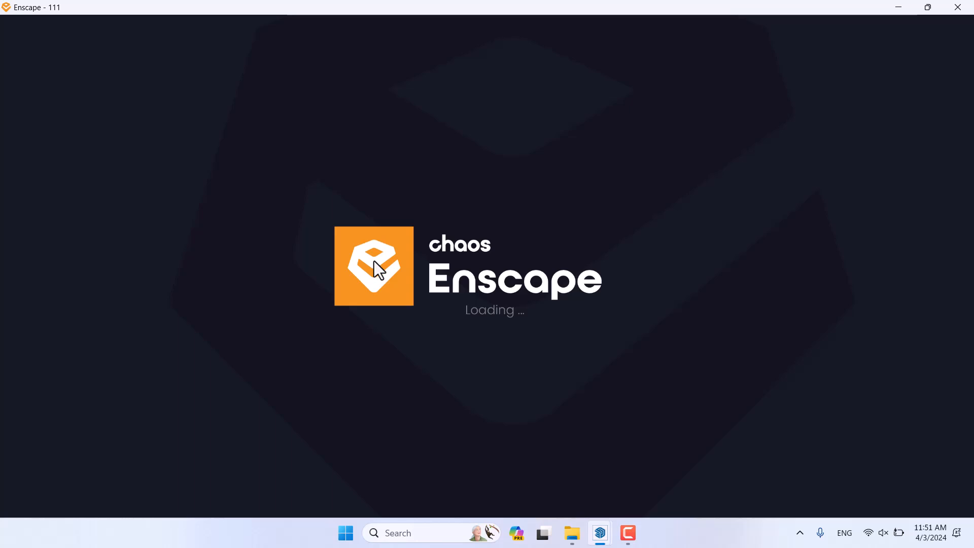
Step: Switch the Enscape render to saved view 0001
mouse_move(626, 536)
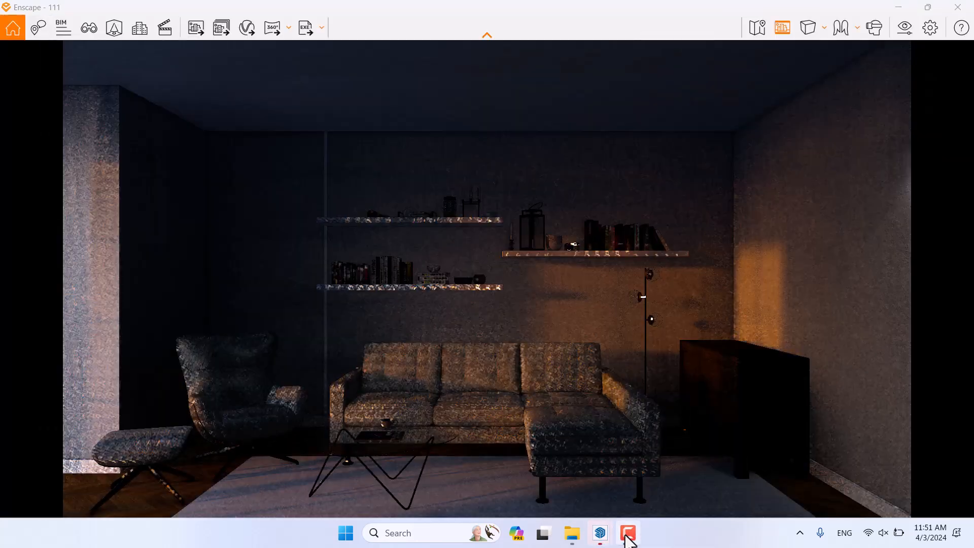
left_click(89, 27)
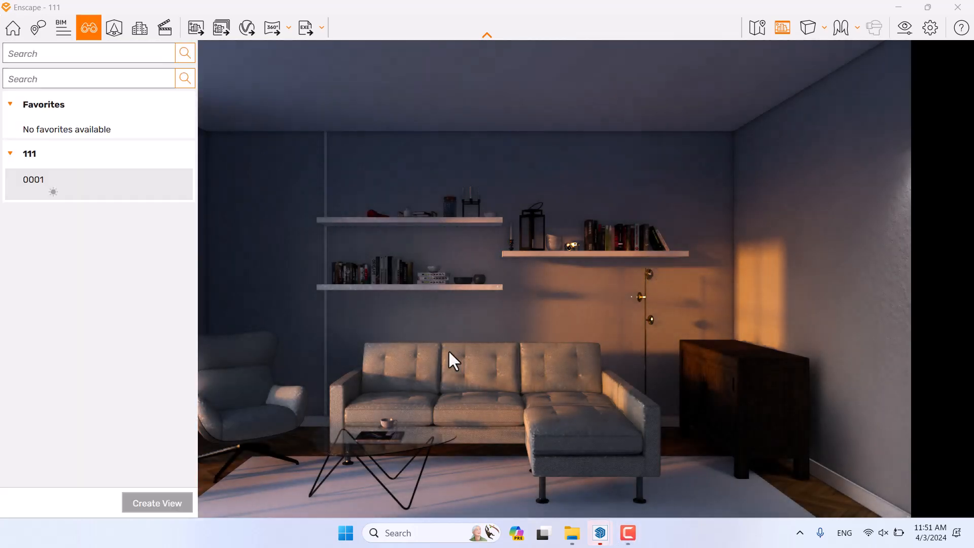
left_click(45, 189)
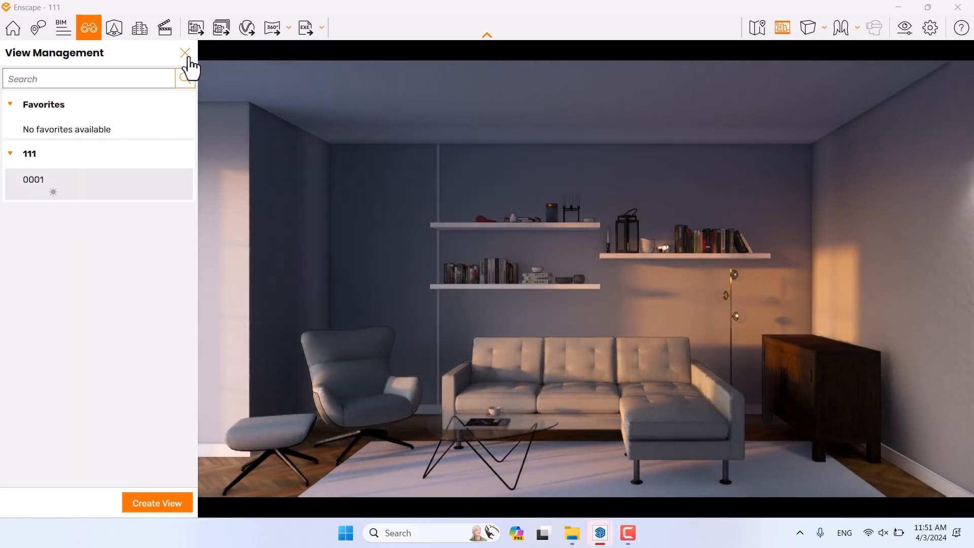
left_click(185, 52)
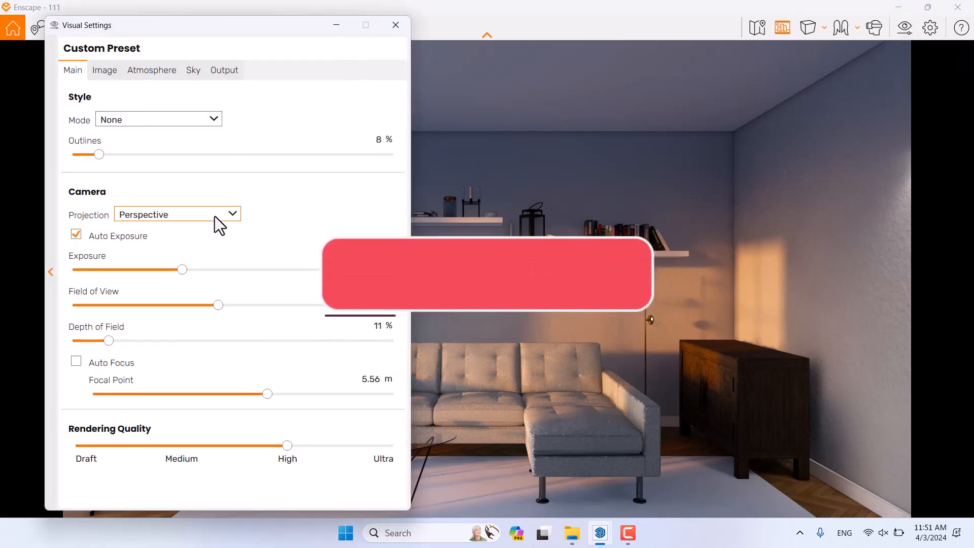
Step: Review the image and camera settings, then tile Enscape on the right and SketchUp on the left
left_click(104, 72)
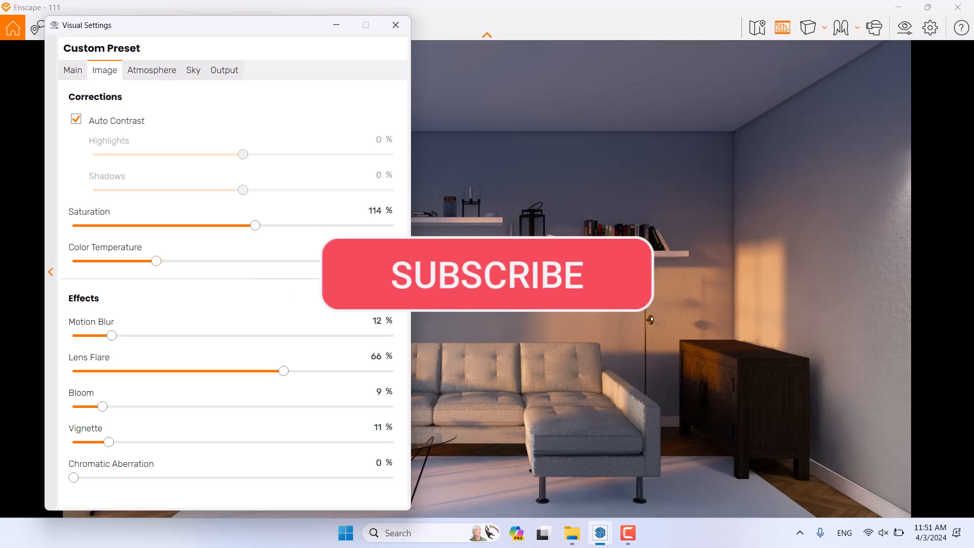
left_click(73, 71)
left_click(395, 25)
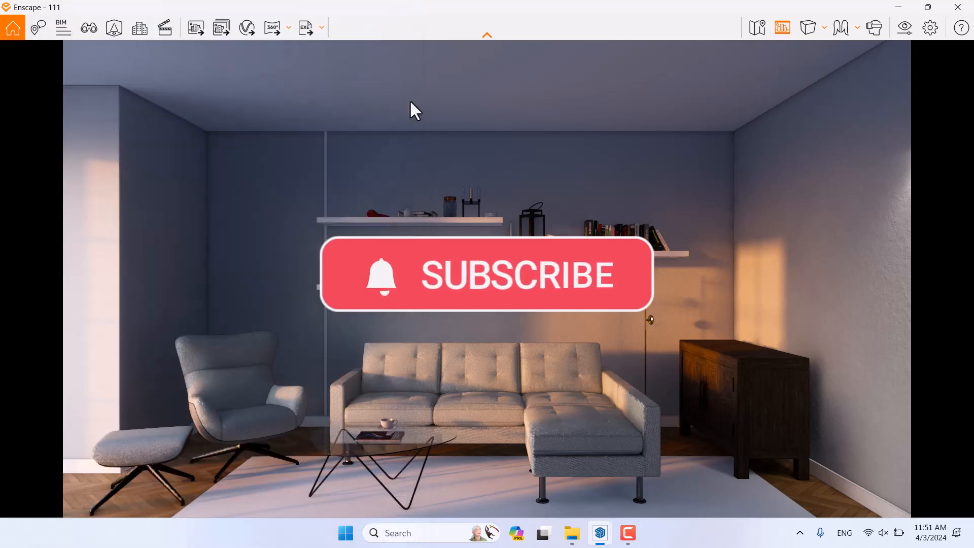
left_click_drag(544, 10, 971, 276)
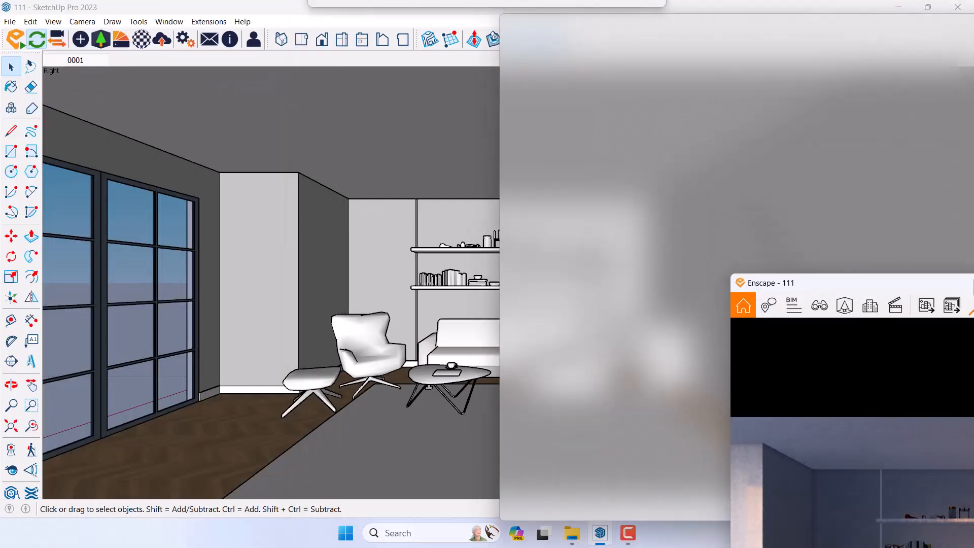
left_click(326, 193)
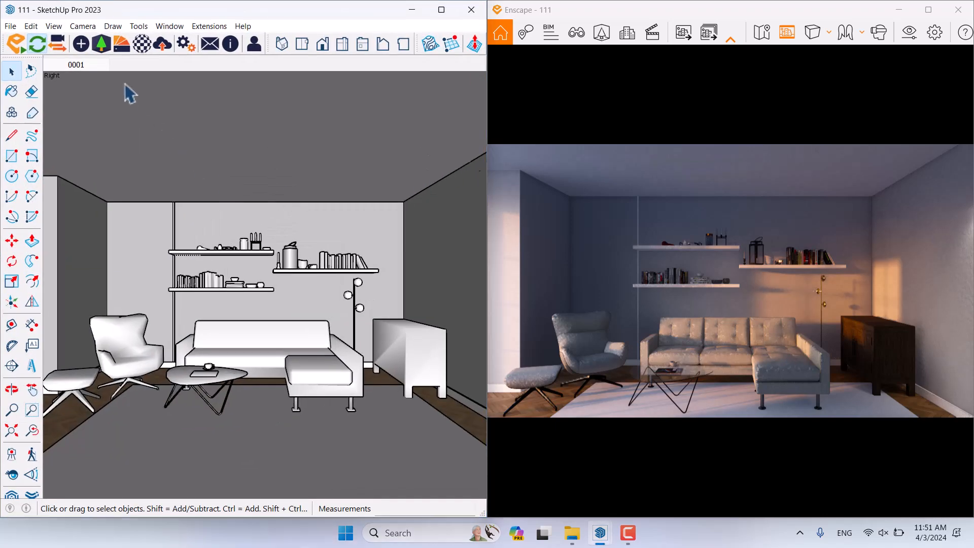
Step: Set the lowest wall spotlight's luminous intensity to exactly 600 cd, then bring up Visual Settings
mouse_move(366, 279)
middle_mouse_down()
mouse_move(274, 248)
mouse_move(369, 268)
middle_mouse_up()
scroll(355, 256, "up", 2)
scroll(347, 250, "up", 1)
left_click(347, 261)
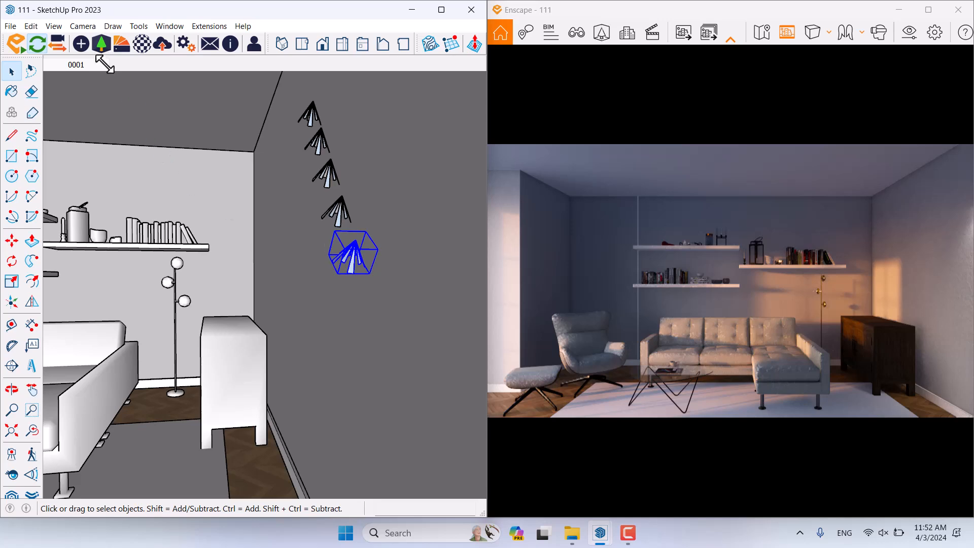
left_click(81, 45)
left_click_drag(181, 126, 205, 127)
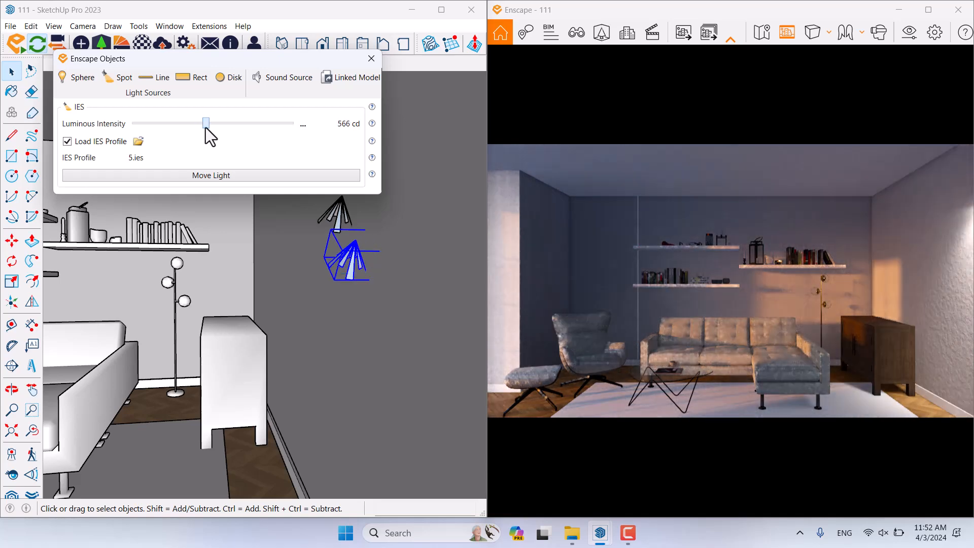
left_click(302, 125)
left_click(315, 142)
type("600")
key("Return")
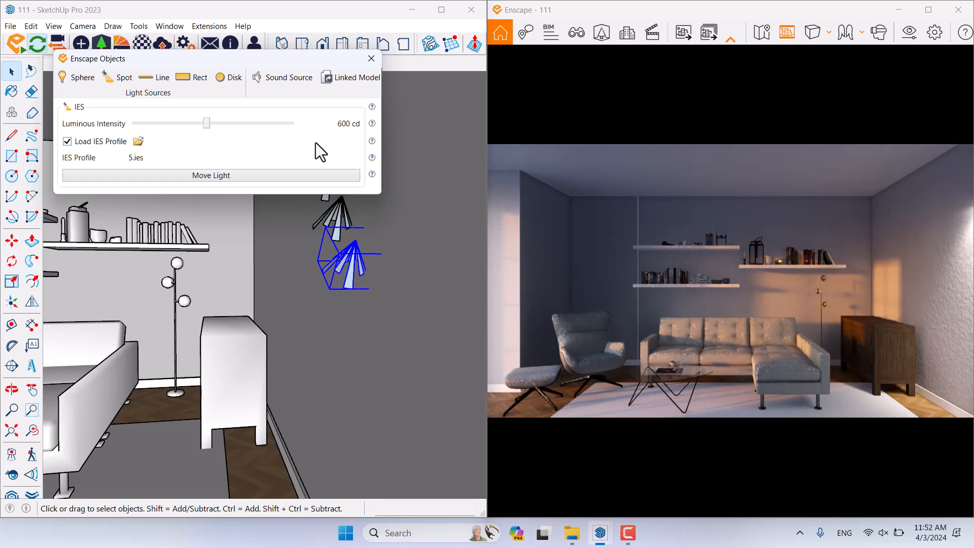
left_click(898, 39)
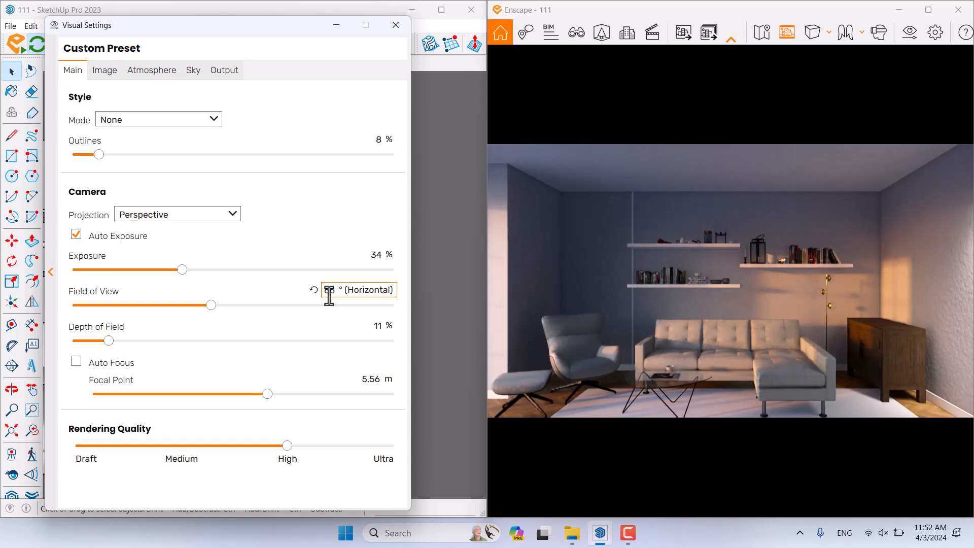
Step: Close Enscape's Visual Settings and the Enscape Objects light properties dialog
left_click(393, 28)
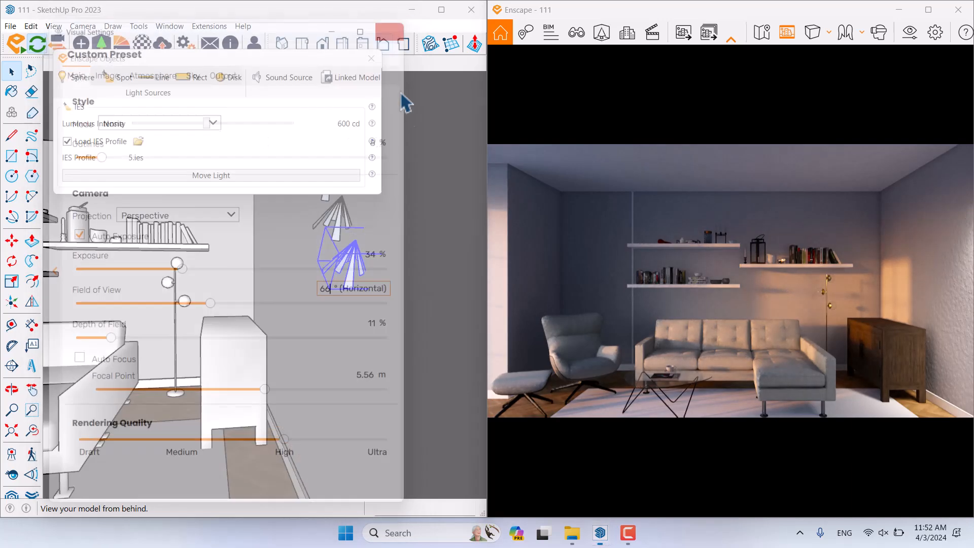
middle_click_drag(311, 294, 330, 317)
left_click(371, 59)
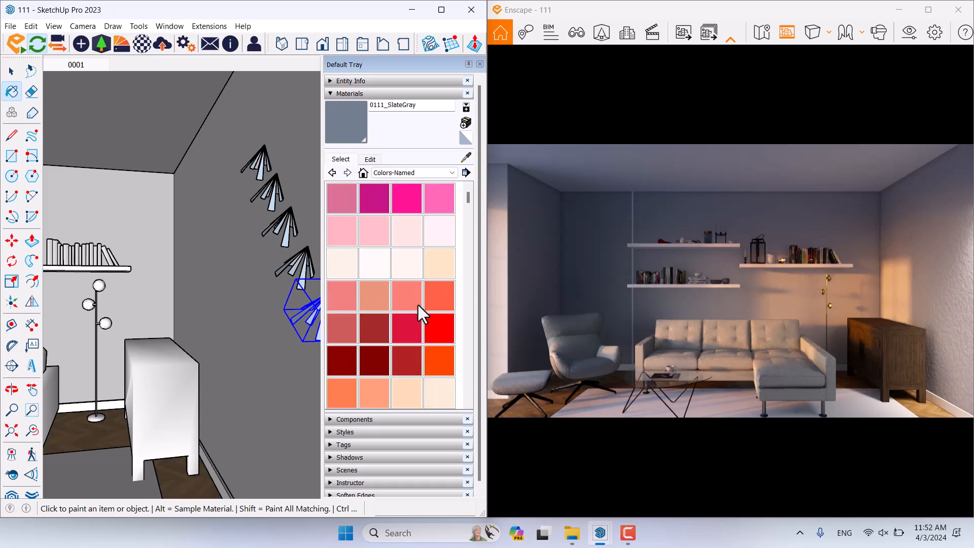
Step: Paint the lamp shades with the 0012_Bisque colour
left_click(442, 273)
scroll(299, 304, "up", 1)
scroll(291, 313, "up", 1)
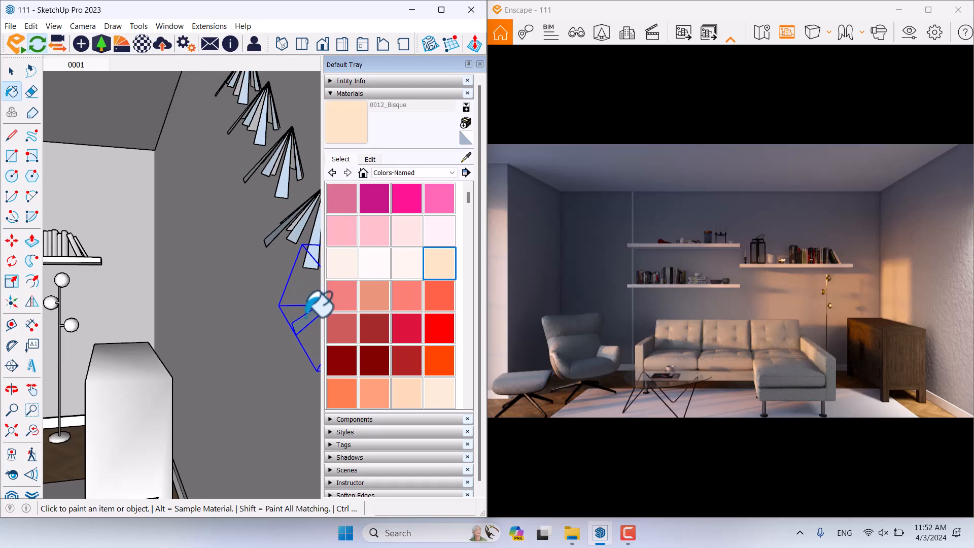
left_click(306, 316)
scroll(291, 227, "up", 1)
left_click(298, 227)
left_click(294, 185)
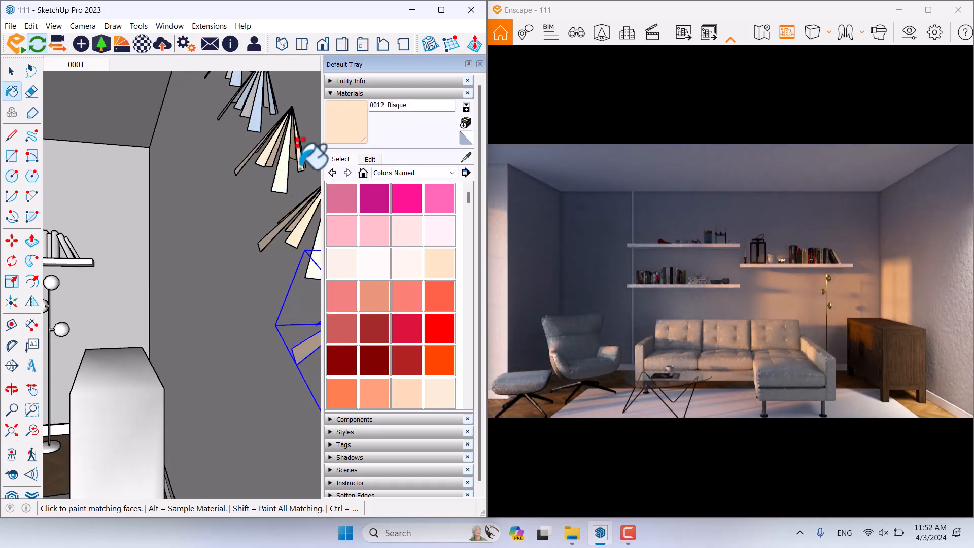
scroll(272, 333, "down", 3)
left_click(212, 195)
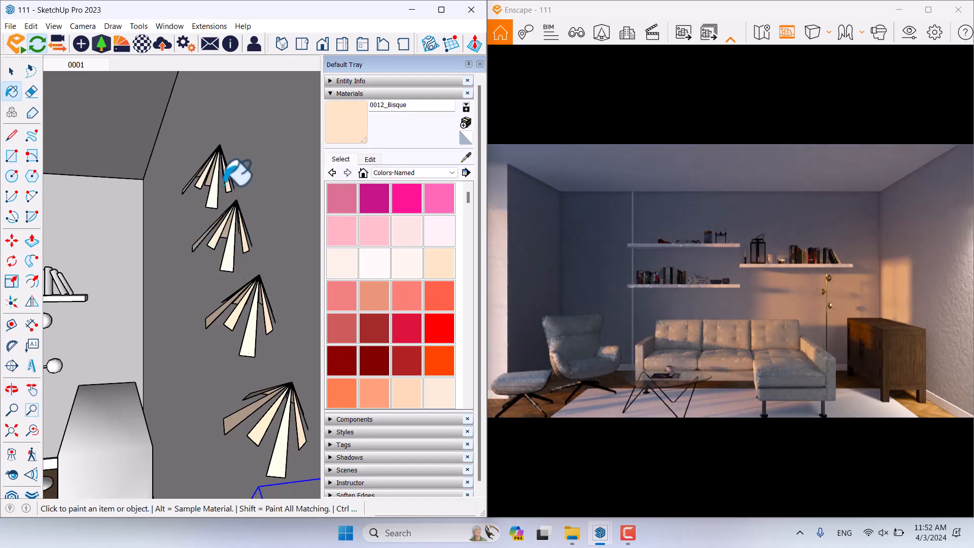
Step: Paint the floor's fan-shaped light cone Bisque and make it a unique component
mouse_move(144, 378)
middle_mouse_down("shift")
mouse_move(299, 332)
mouse_move(321, 274)
mouse_move(206, 282)
mouse_move(162, 341)
mouse_move(263, 332)
mouse_move(152, 311)
middle_mouse_up("shift")
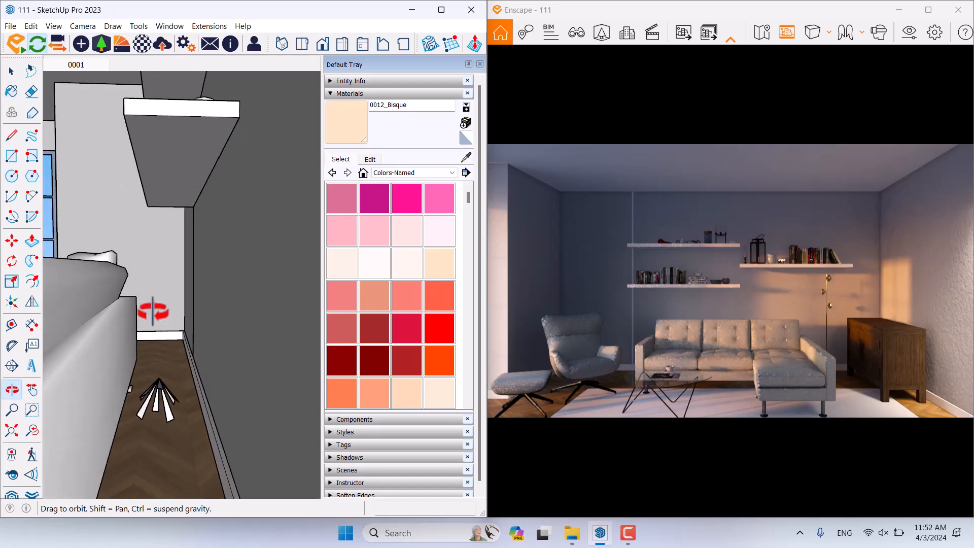
scroll(159, 397, "up", 5)
left_click(154, 407)
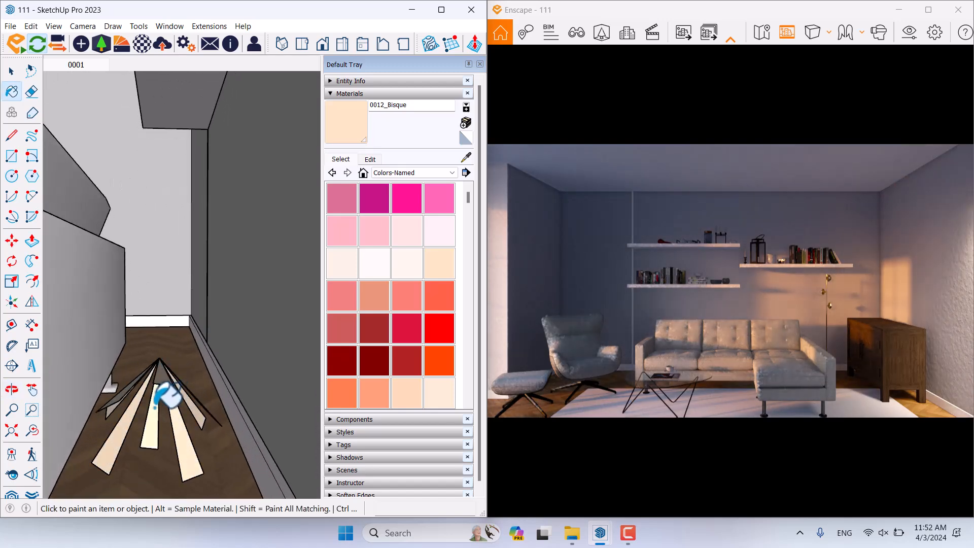
key("space")
left_click(156, 409)
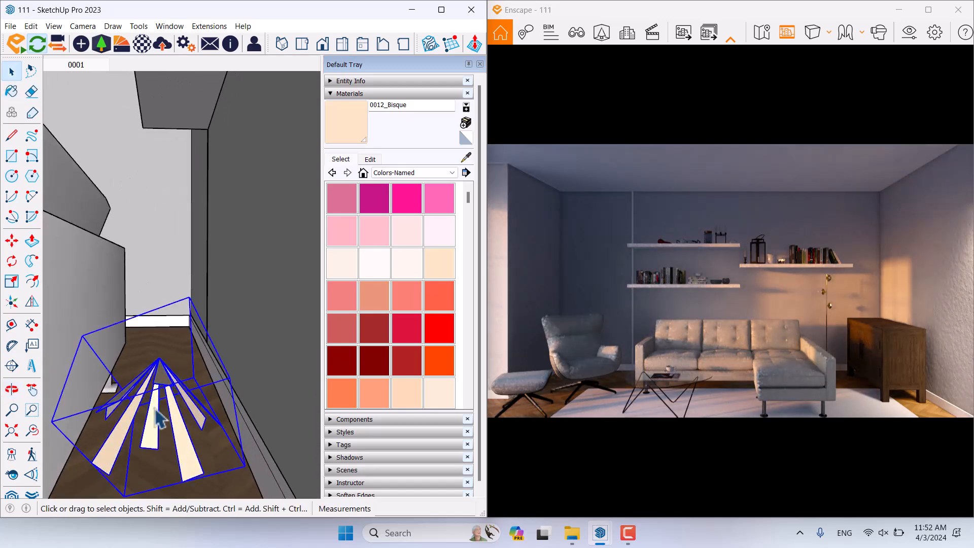
right_click(155, 409)
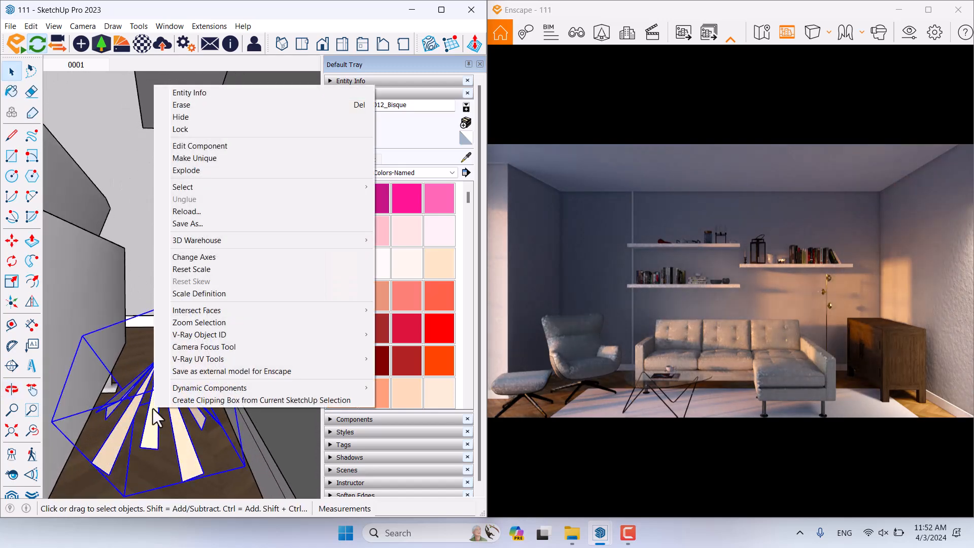
left_click(212, 158)
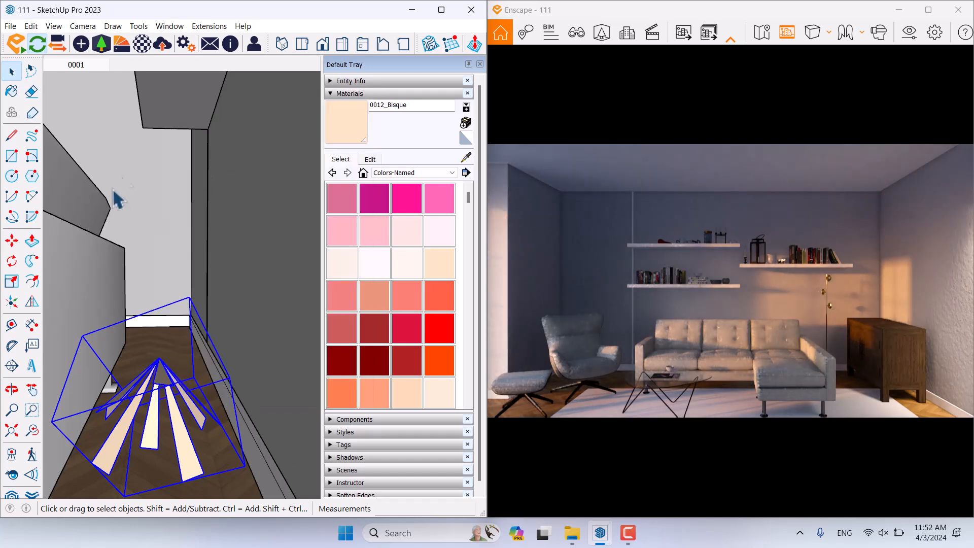
Step: Dim the IES floor spotlight to about 2,996 cd luminous intensity in Enscape Objects
left_click(88, 50)
left_click_drag(274, 191, 320, 194)
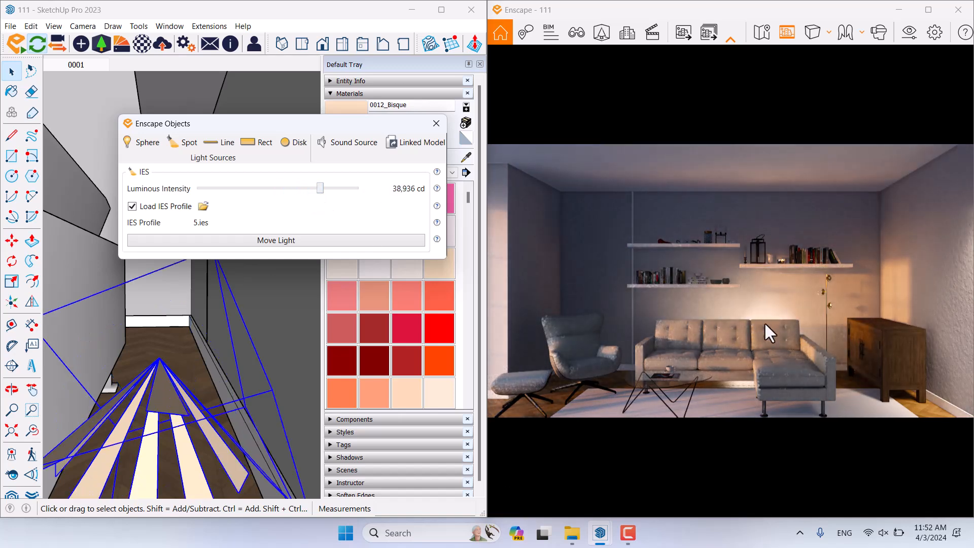
left_click_drag(318, 190, 290, 188)
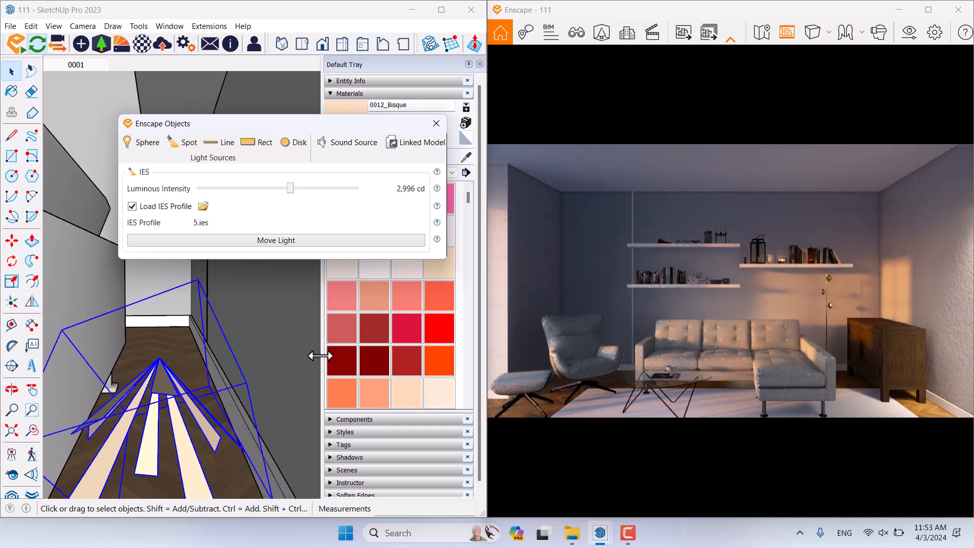
left_click(432, 125)
Step: Maximise Enscape and set Atmosphere's Artificial Light Brightness to 150%
left_click(935, 9)
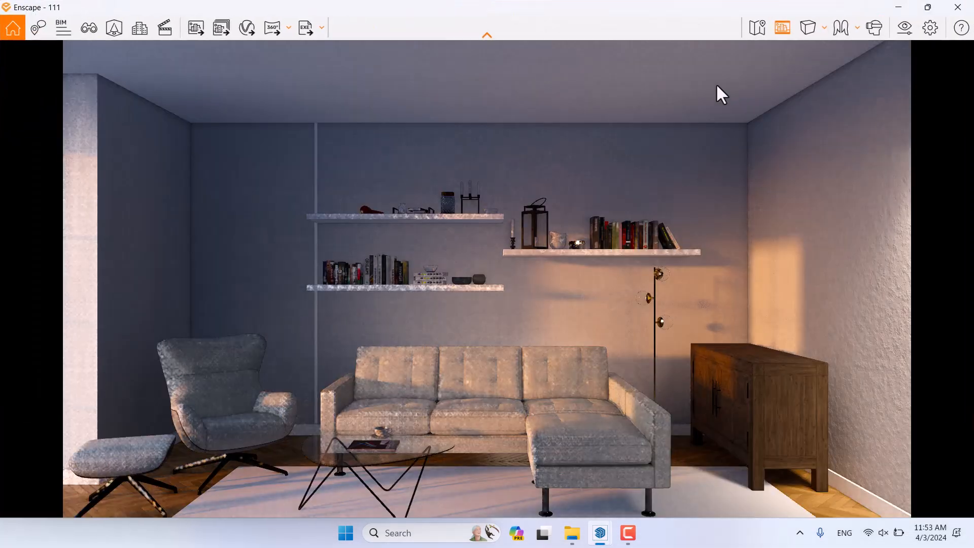
left_click(903, 30)
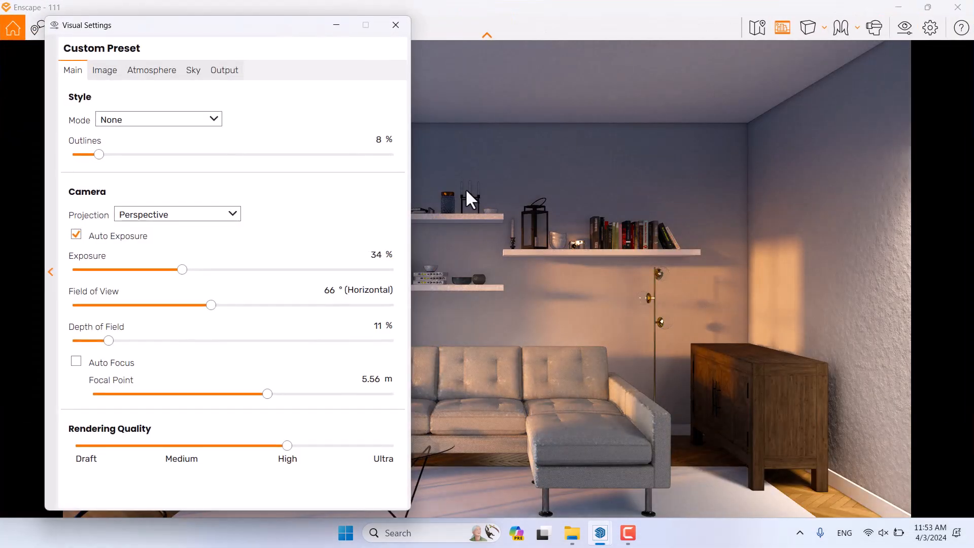
left_click(169, 76)
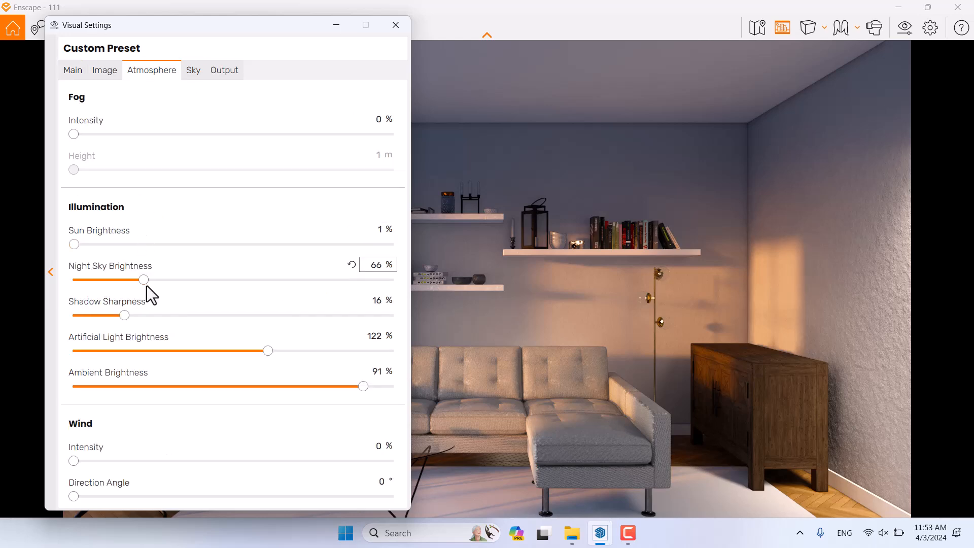
left_click_drag(269, 354, 312, 358)
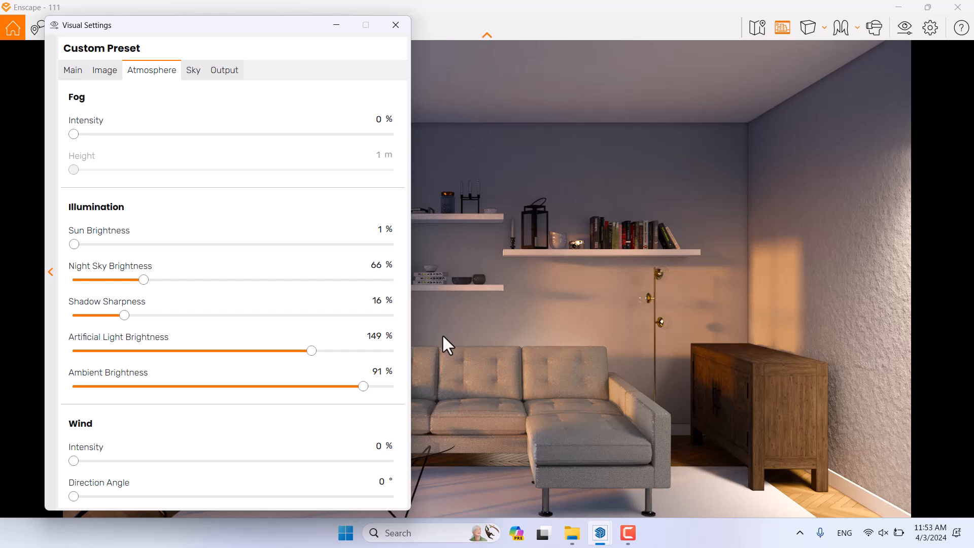
type("0")
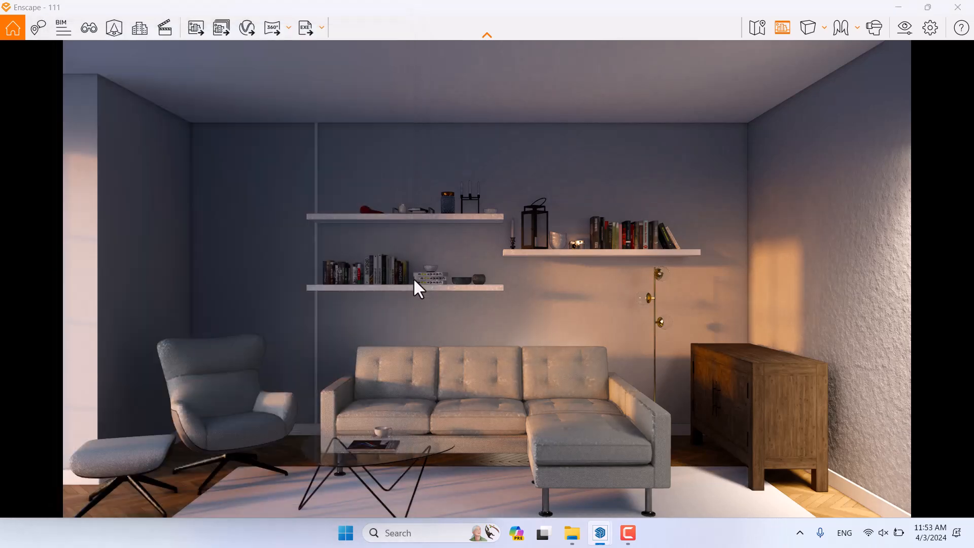
type("v")
Step: Edit view 0001's camera to height 1.4 and depth -4.6, and save the view
left_click(186, 192)
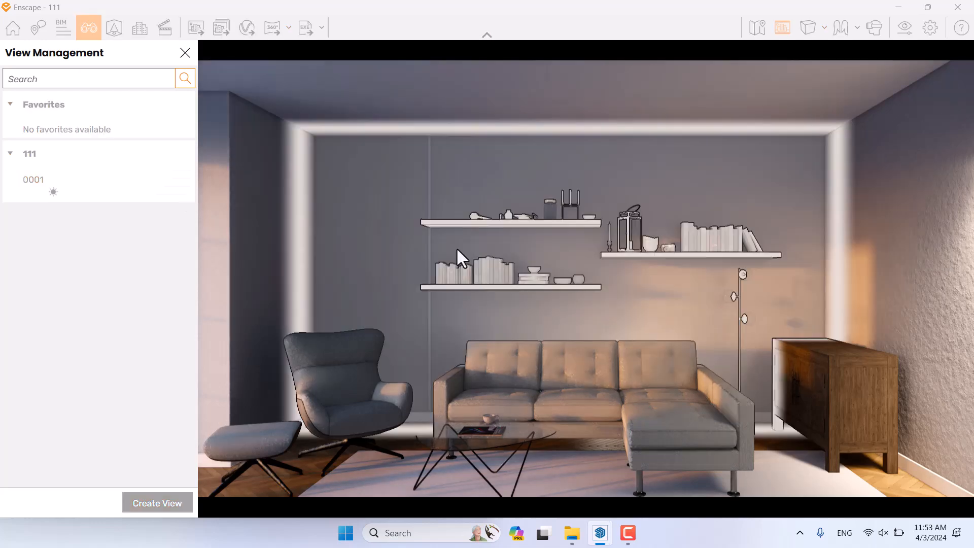
key("a")
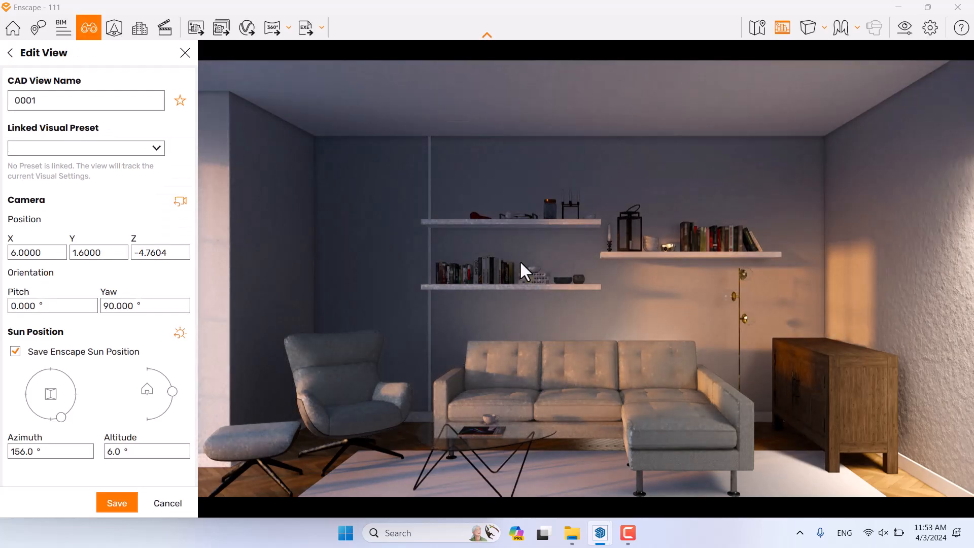
key("a")
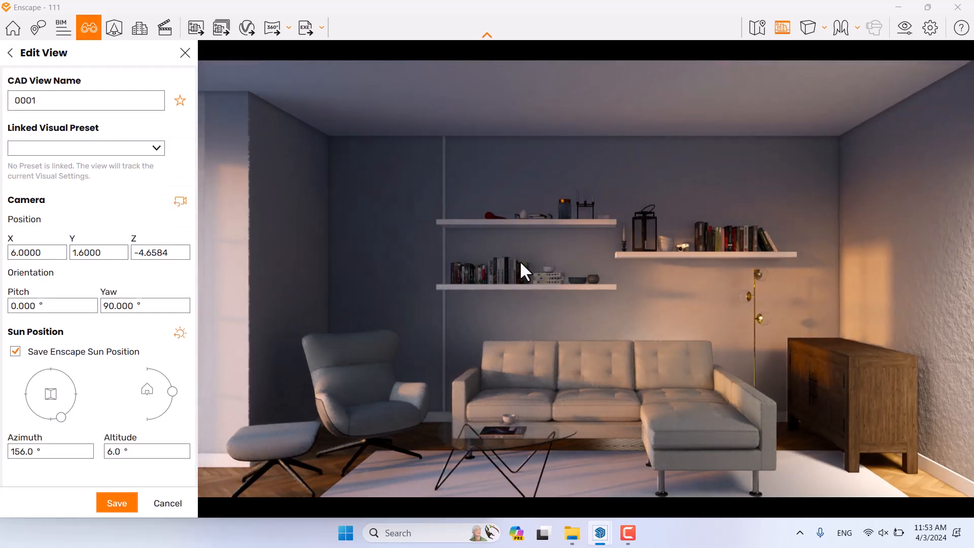
key("q")
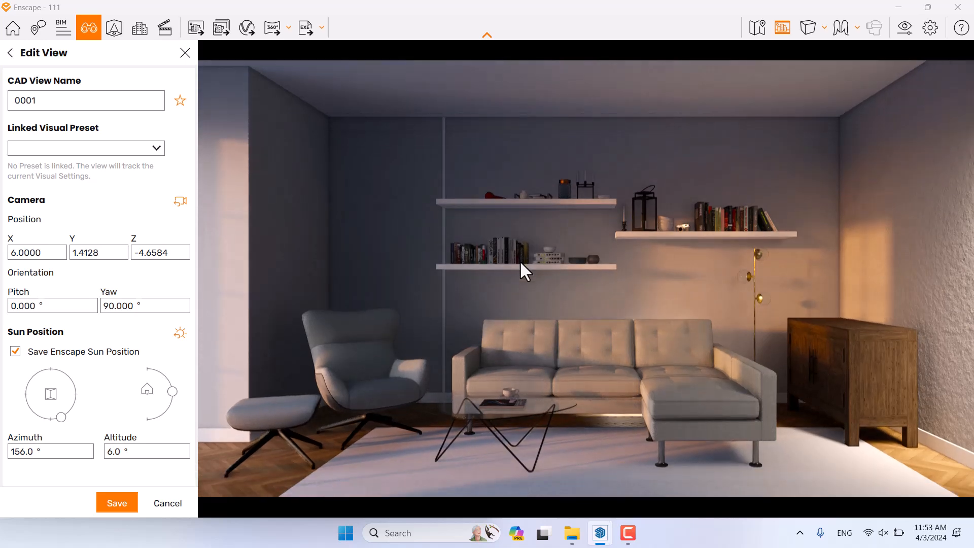
left_click(69, 253)
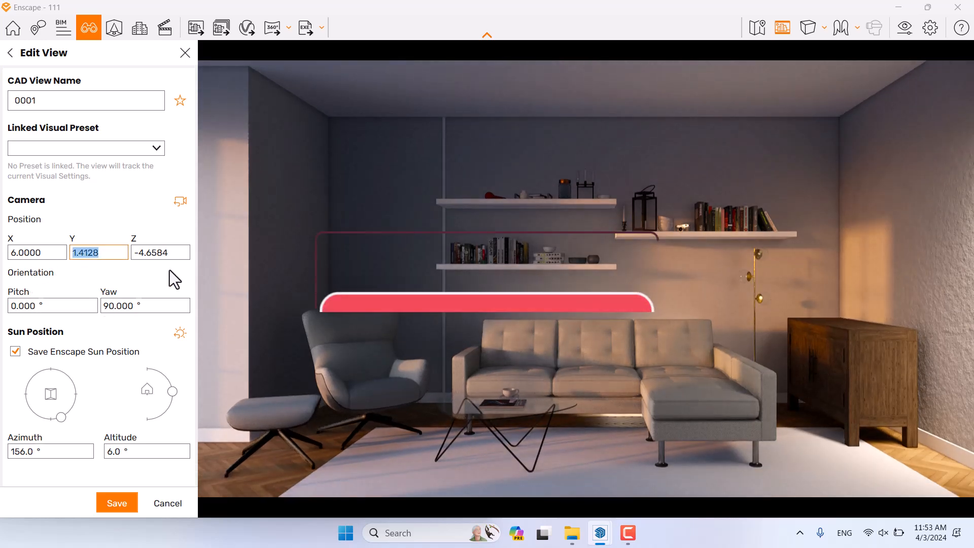
type("1.")
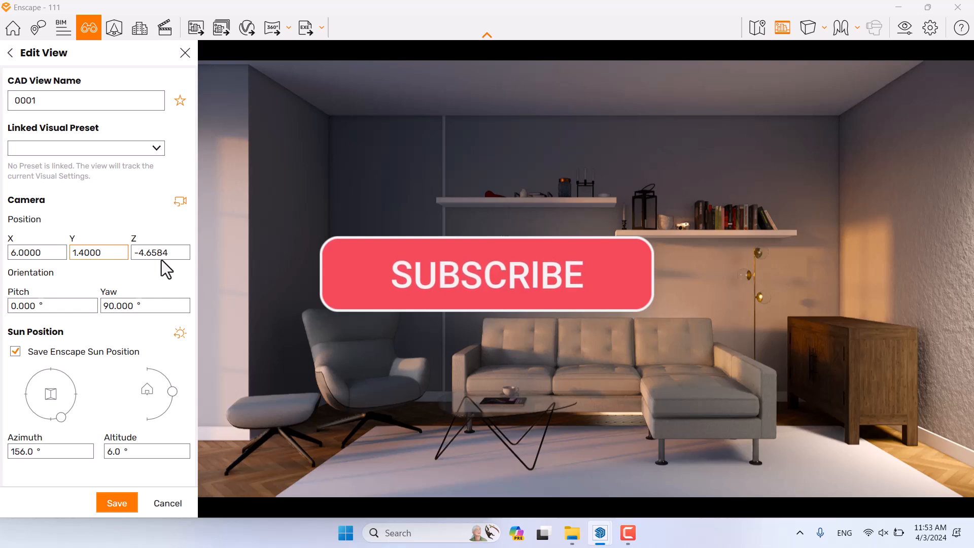
left_click(158, 252)
type("-4.6")
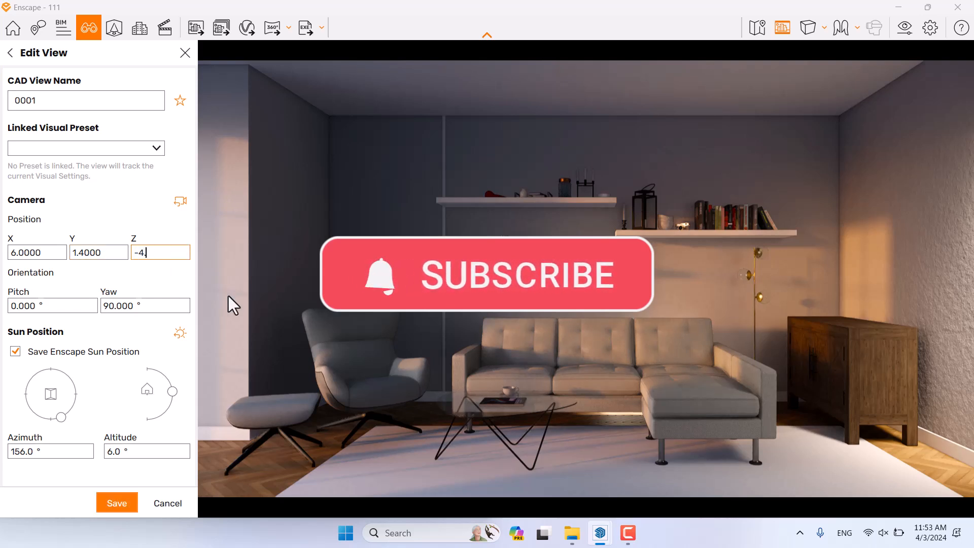
left_click(131, 505)
Step: Set the field of view to 62° and close all panels to show the full render
left_click(902, 32)
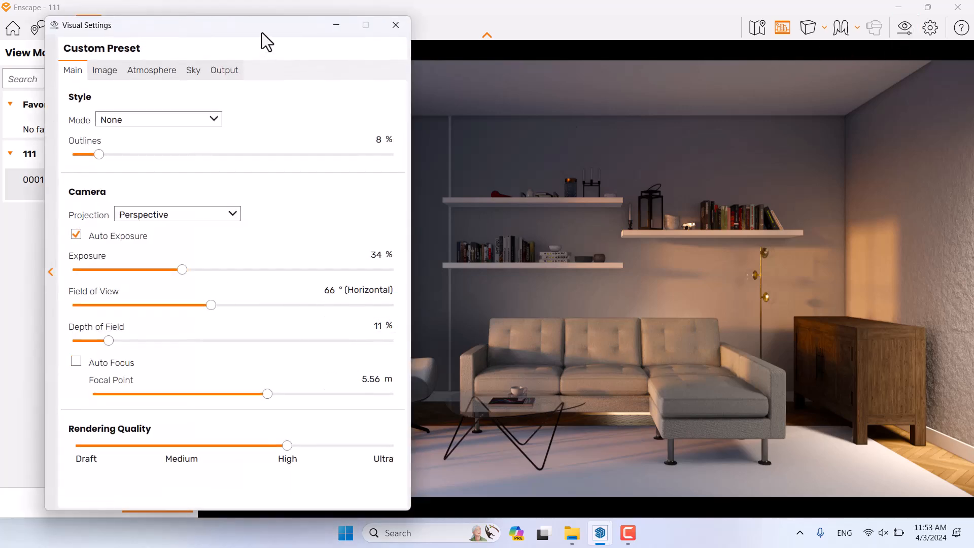
left_click_drag(262, 33, 802, 22)
left_click_drag(752, 293, 743, 293)
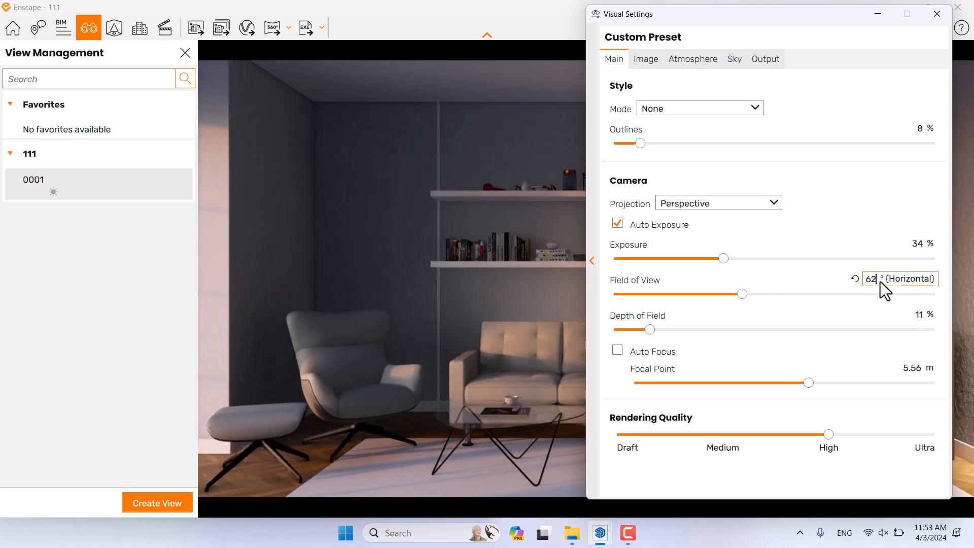
left_click(936, 14)
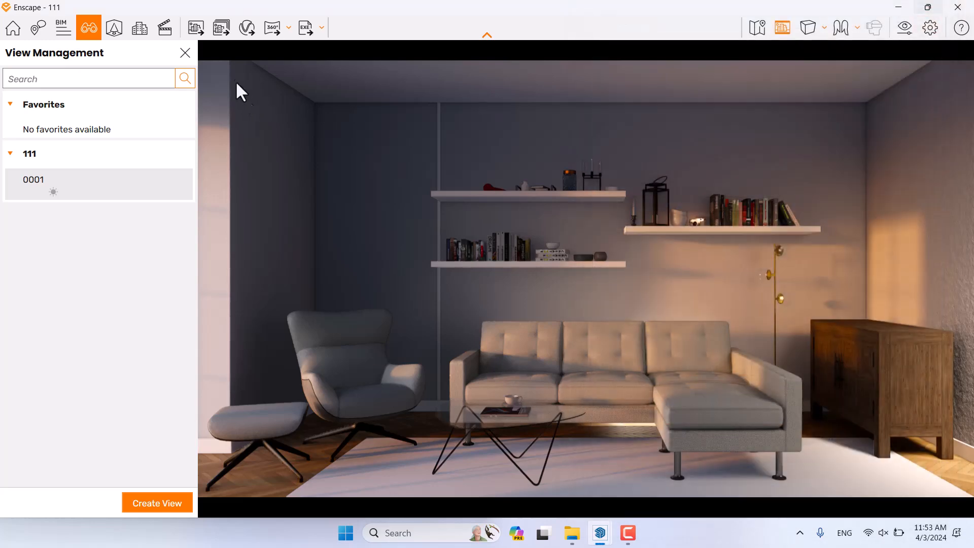
left_click(189, 53)
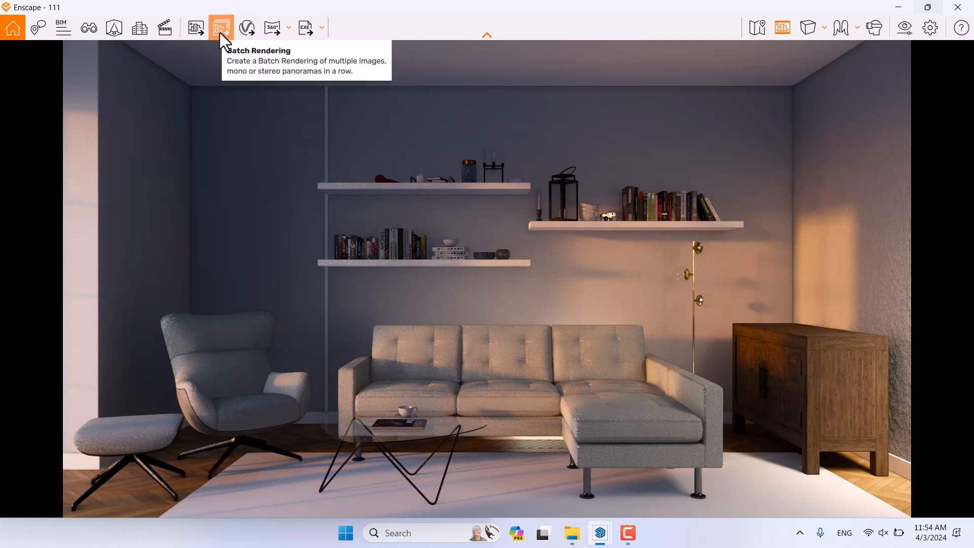
Step: Save the render screenshot to the Desktop as the PNG 'Interior 0001'
left_click(202, 31)
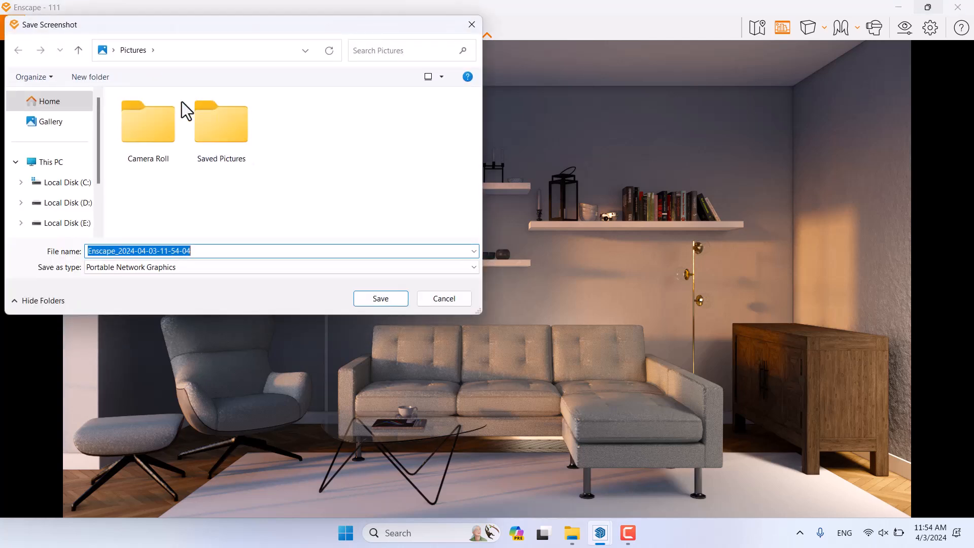
left_click(112, 51)
left_click(120, 68)
double_click(217, 254)
key("Caps_Lock")
type("I")
key("Caps_Lock")
type("nte")
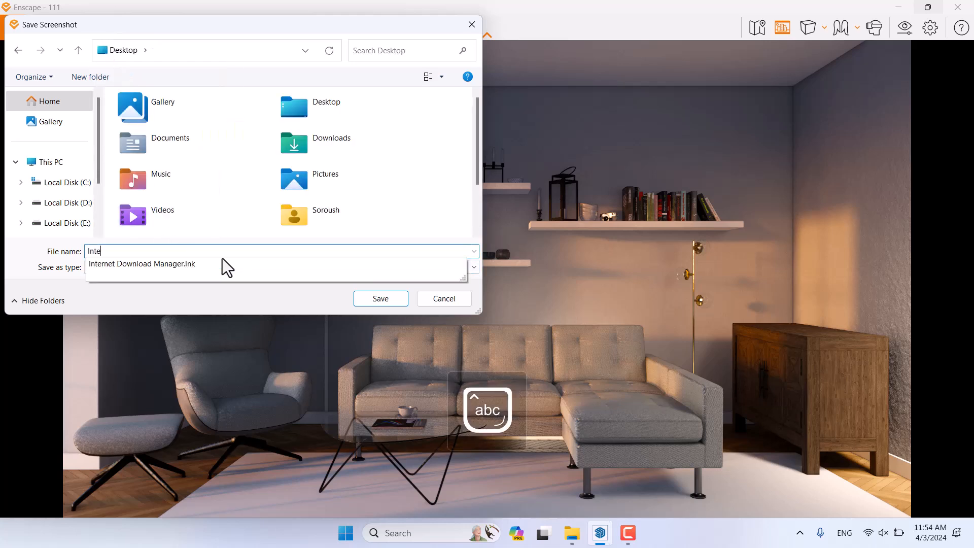
type("rior 0001")
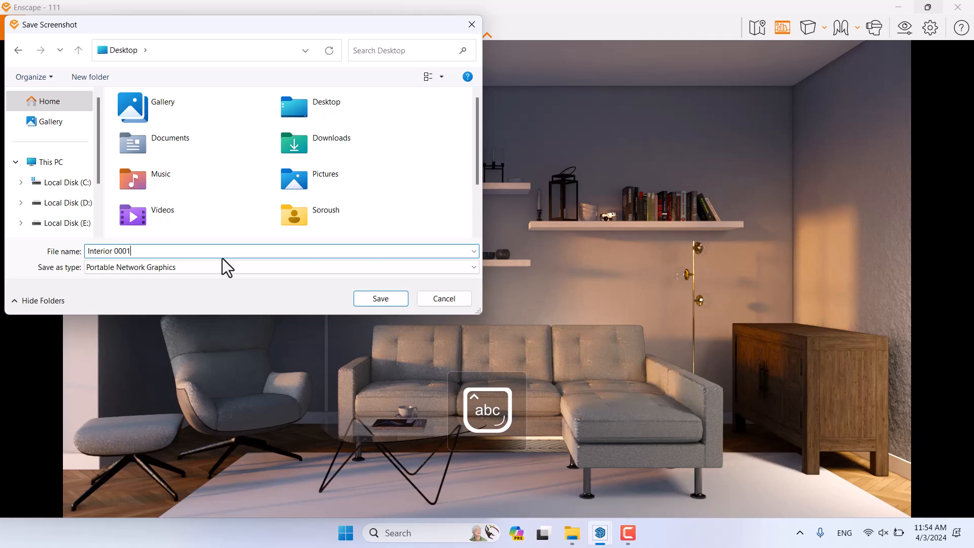
left_click(381, 299)
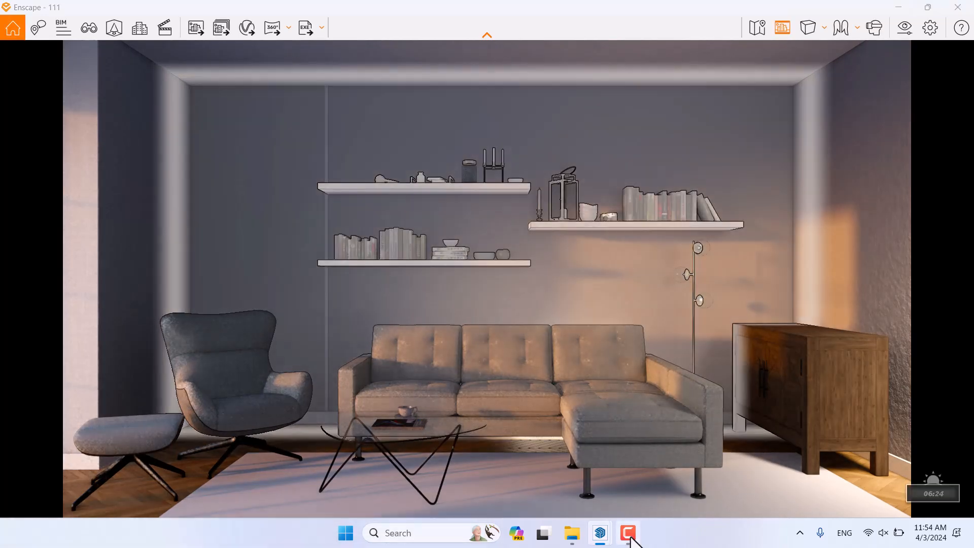
Step: Minimise Enscape and open Interior 0001.png from the desktop in Photos
left_click(970, 538)
double_click(85, 295)
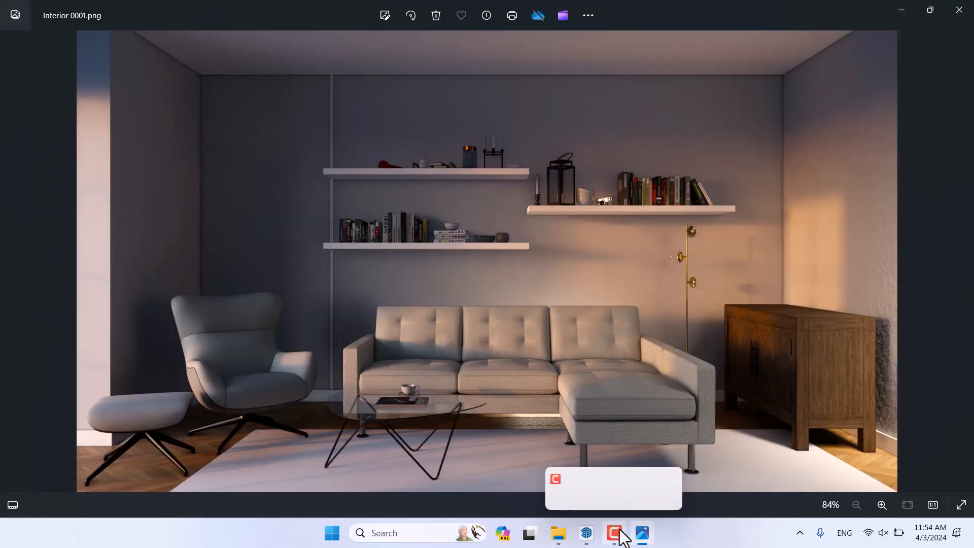
left_click(614, 532)
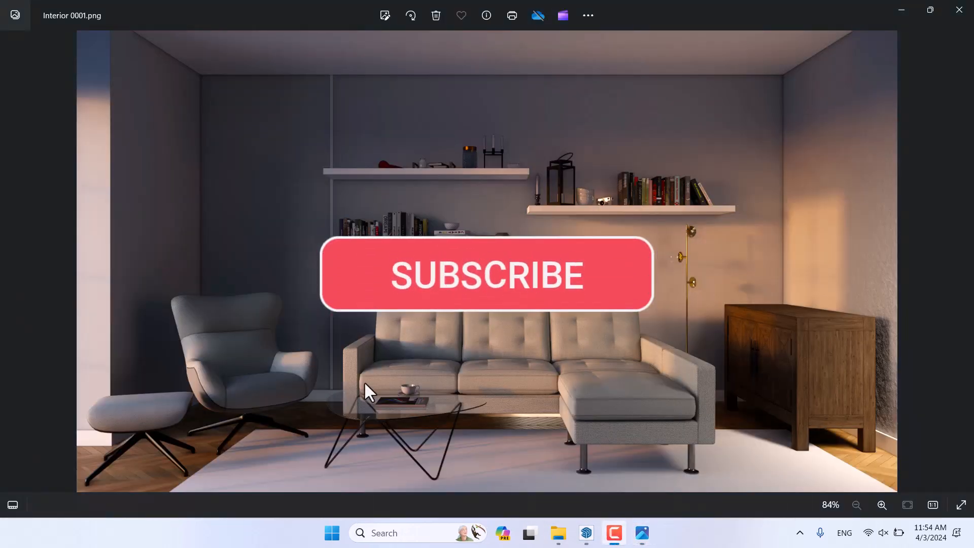